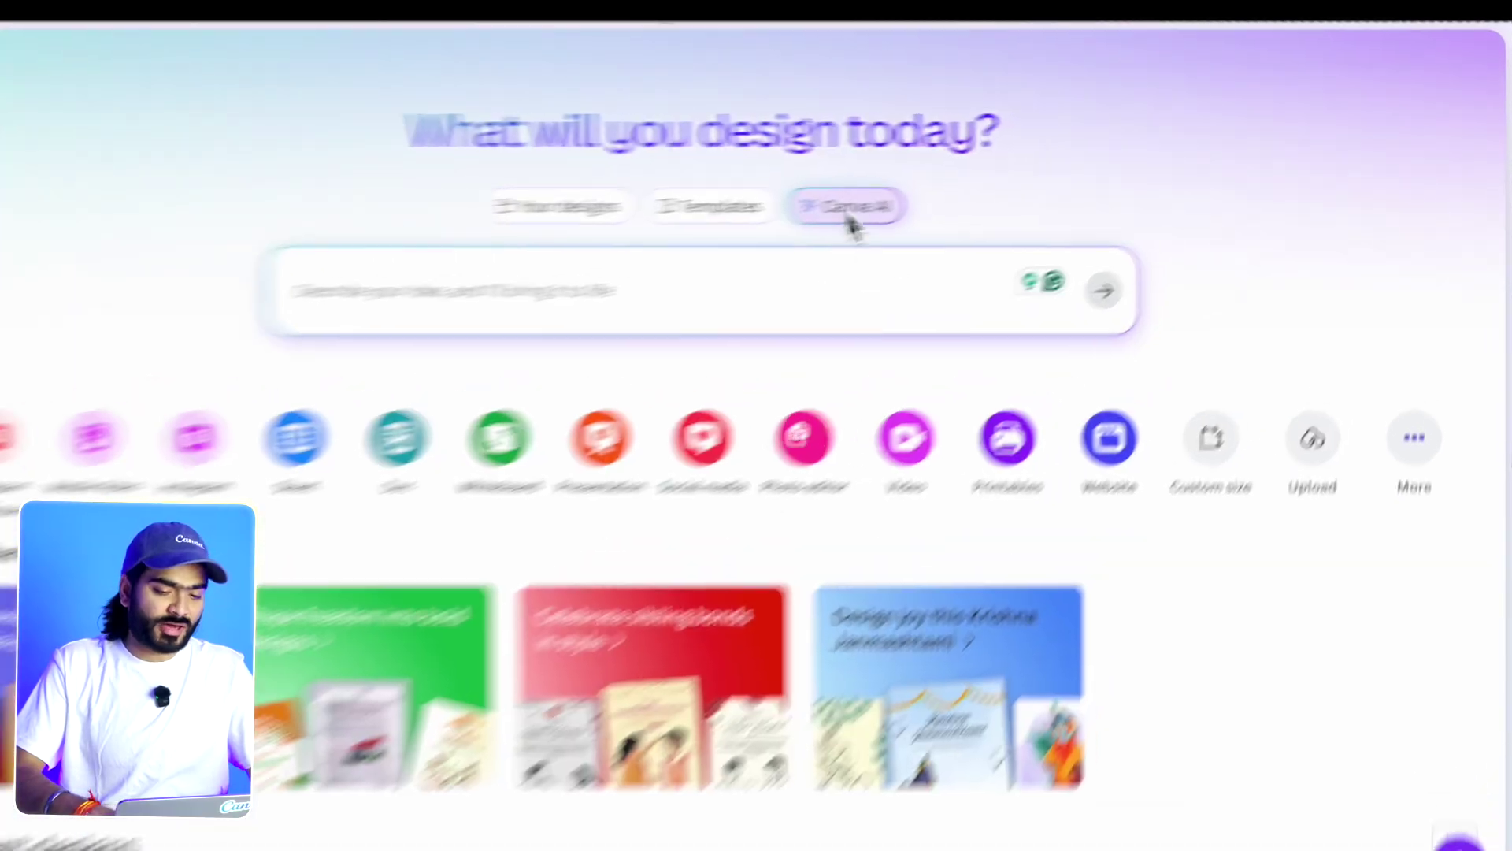
Switch the Canva AI prompt to 'Create a video clip' mode
click(849, 219)
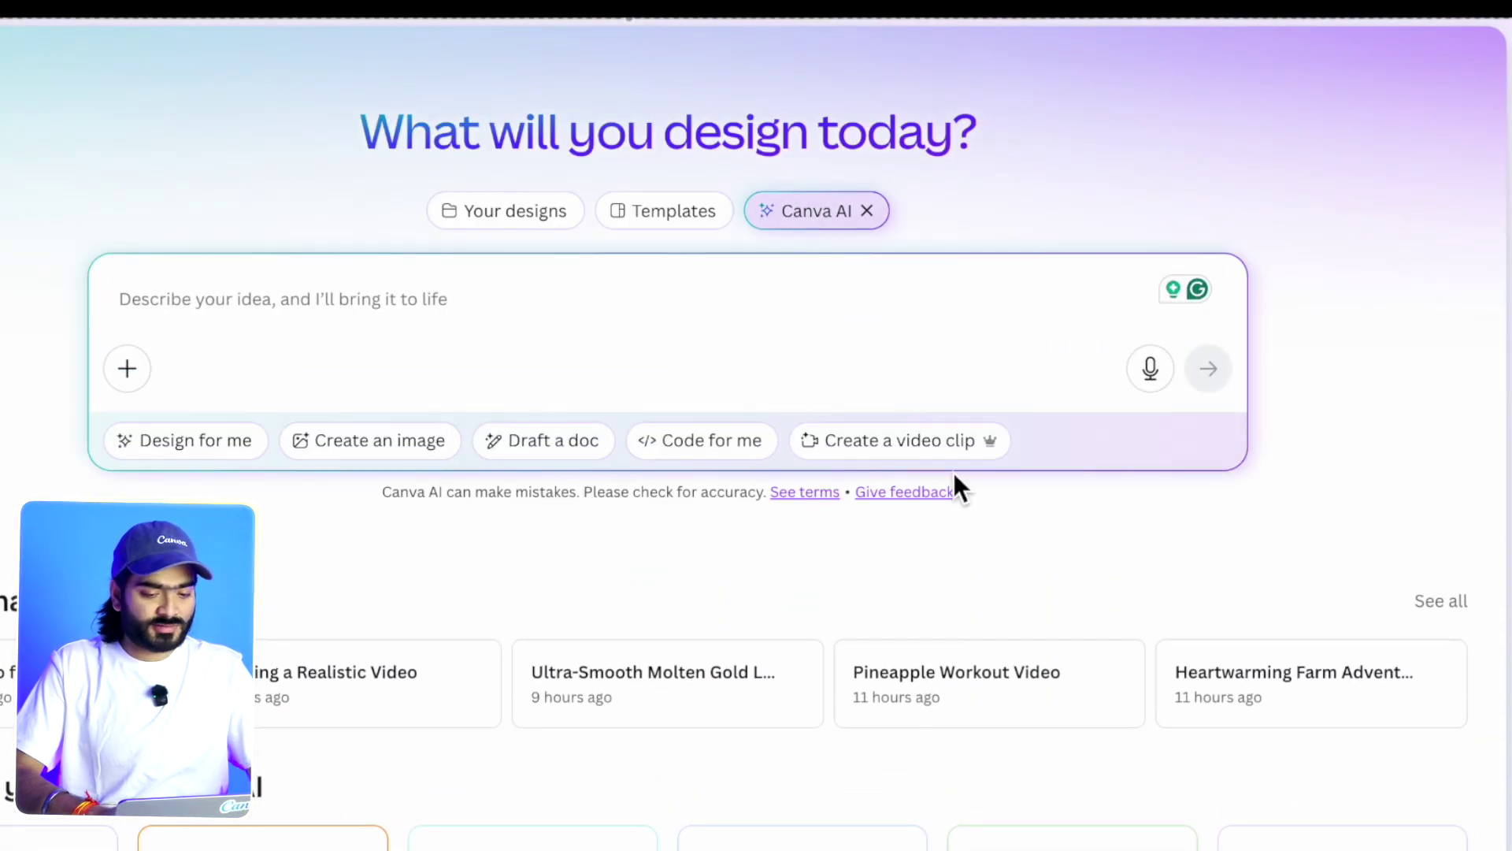
click(928, 449)
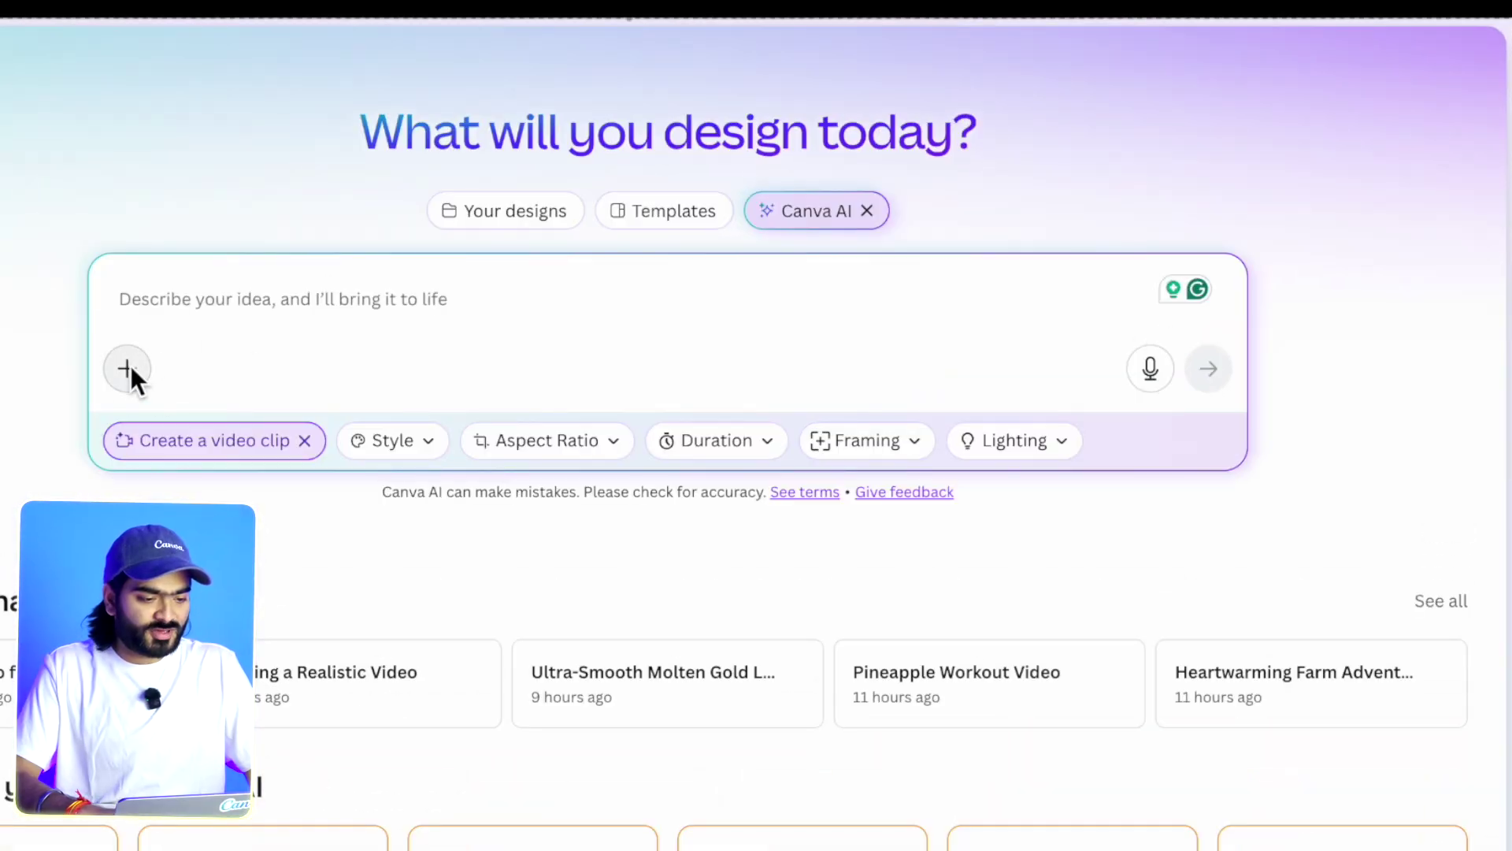
Open the Add media picker and browse Uploads, cancelling a new file upload
click(128, 368)
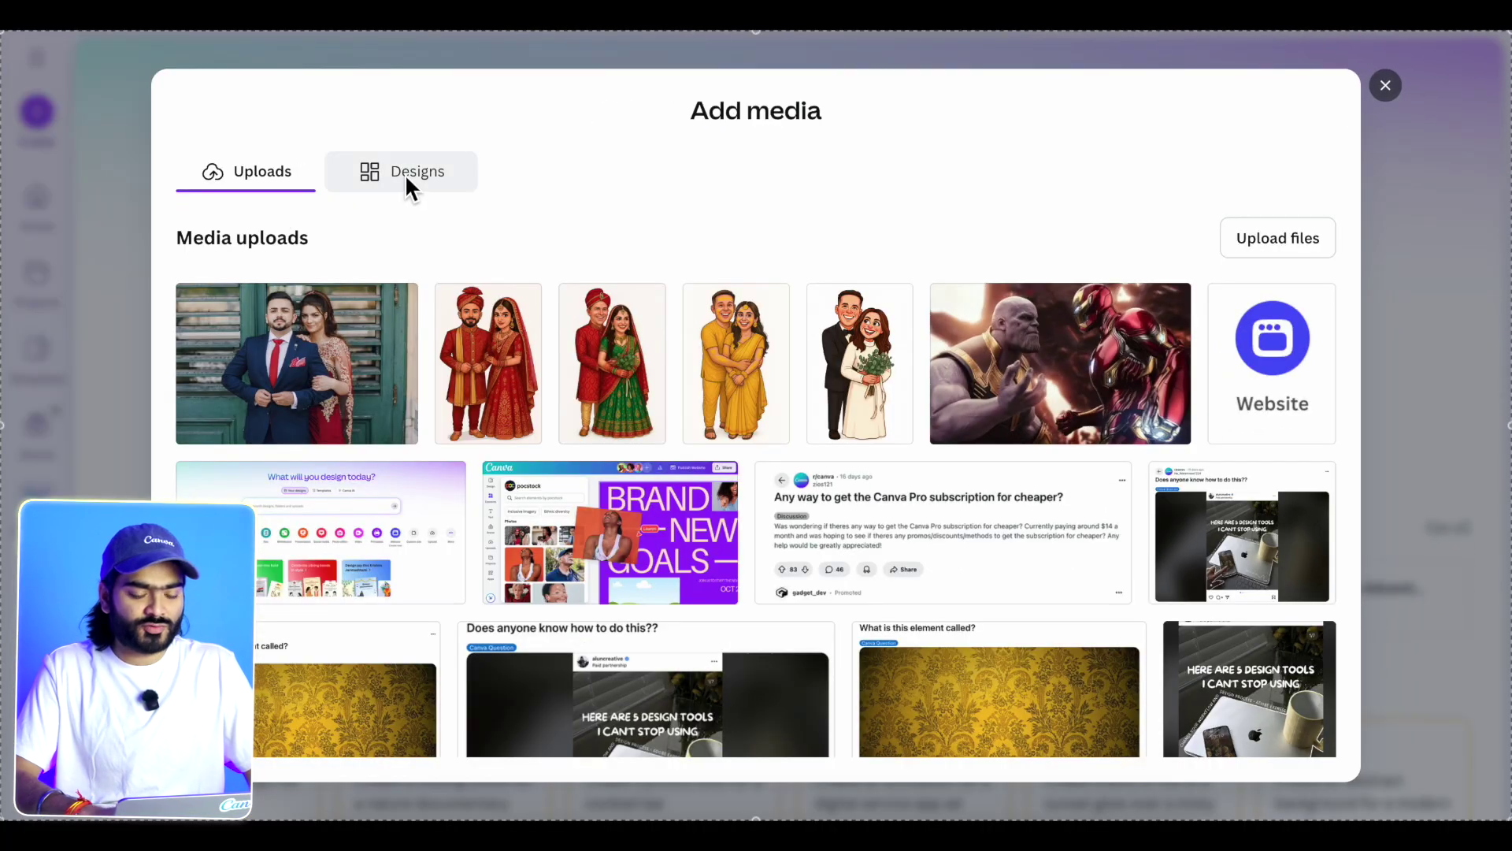
click(221, 182)
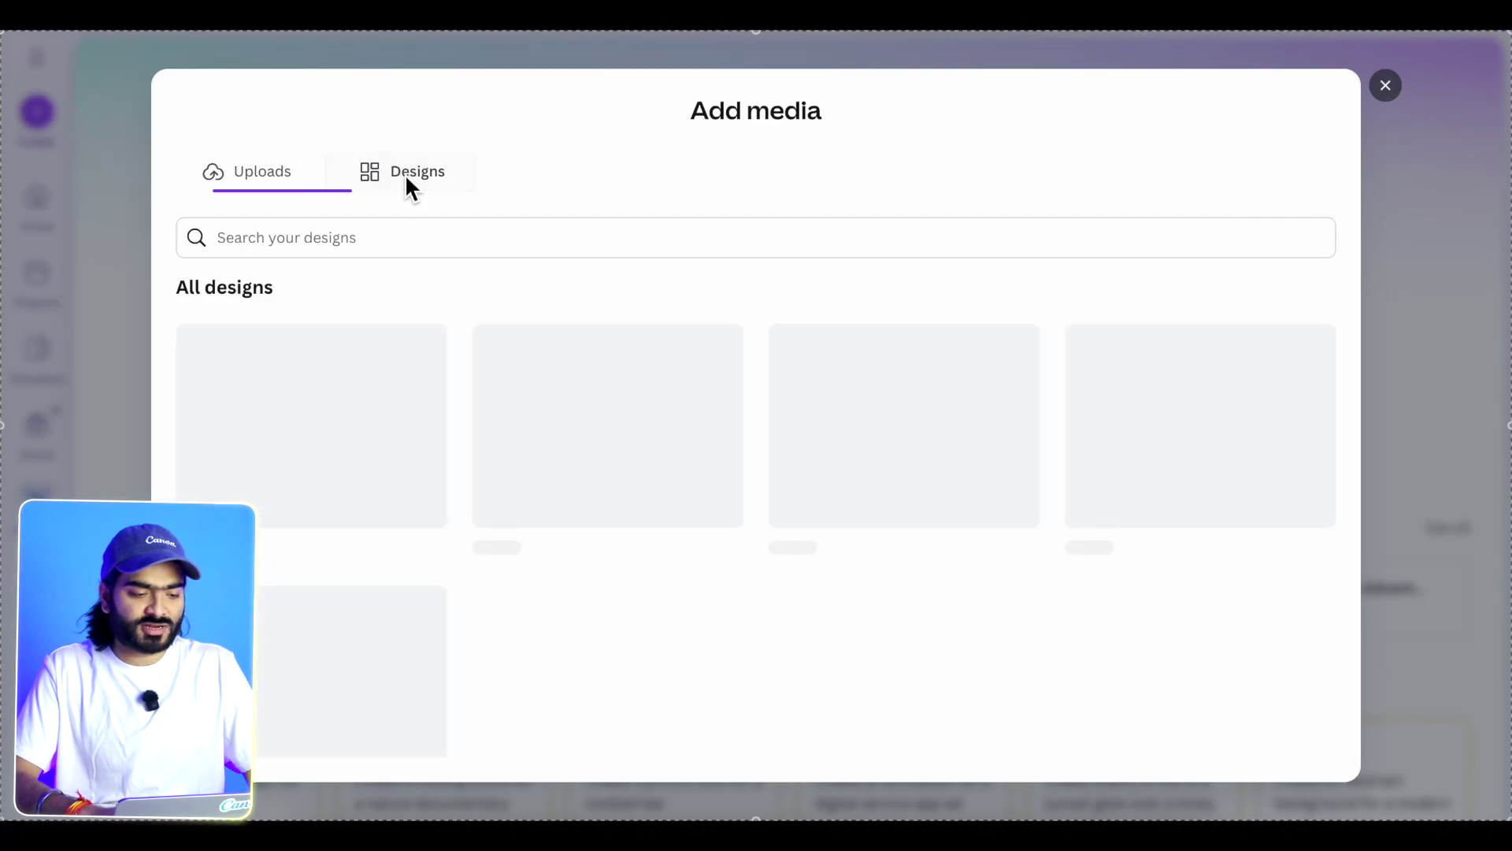
click(259, 187)
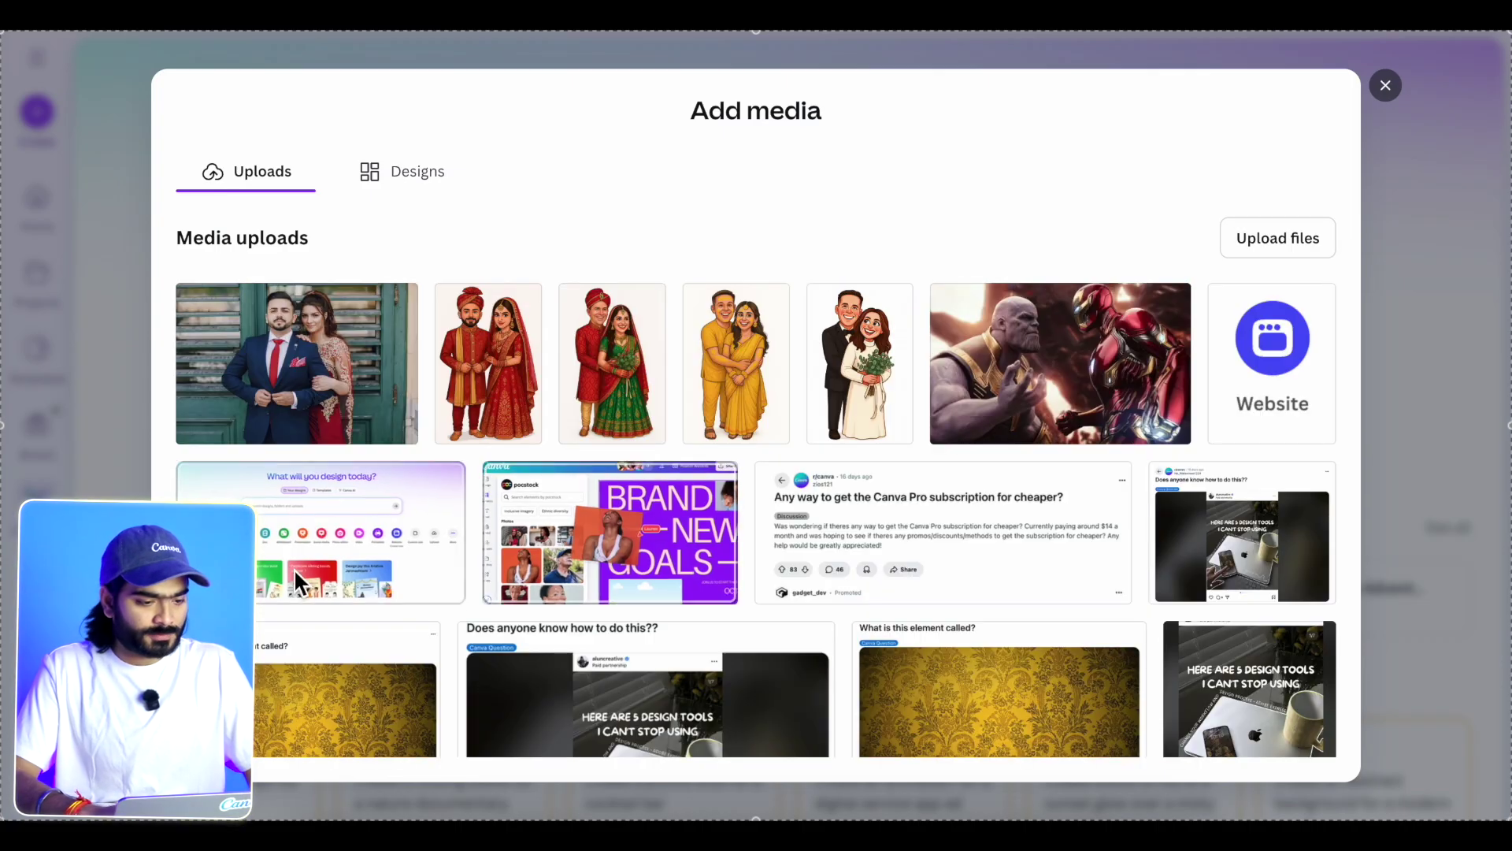
scroll(514, 550, down, 15)
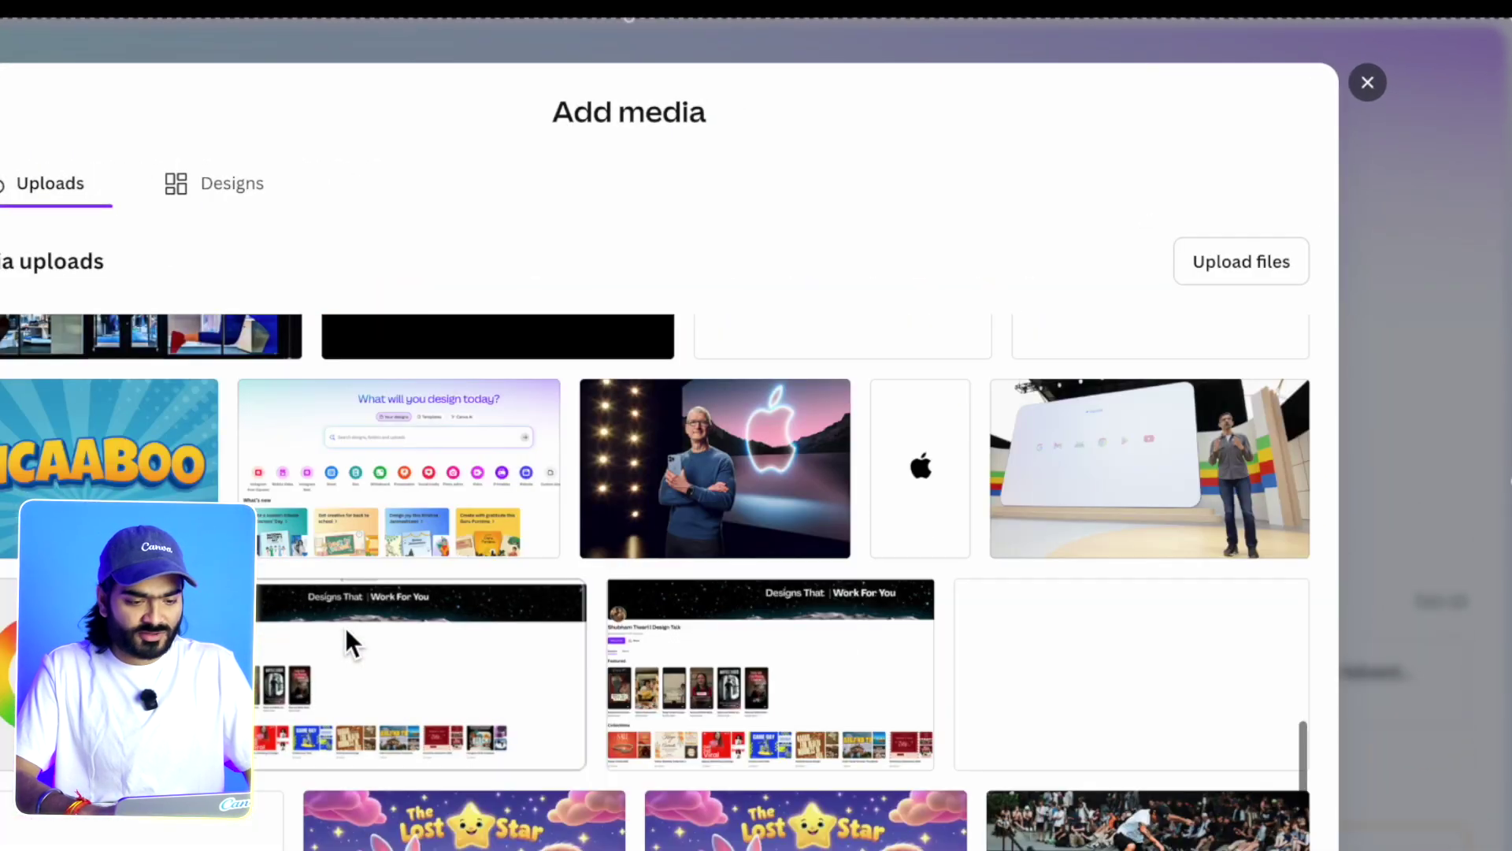
scroll(524, 568, up, 20)
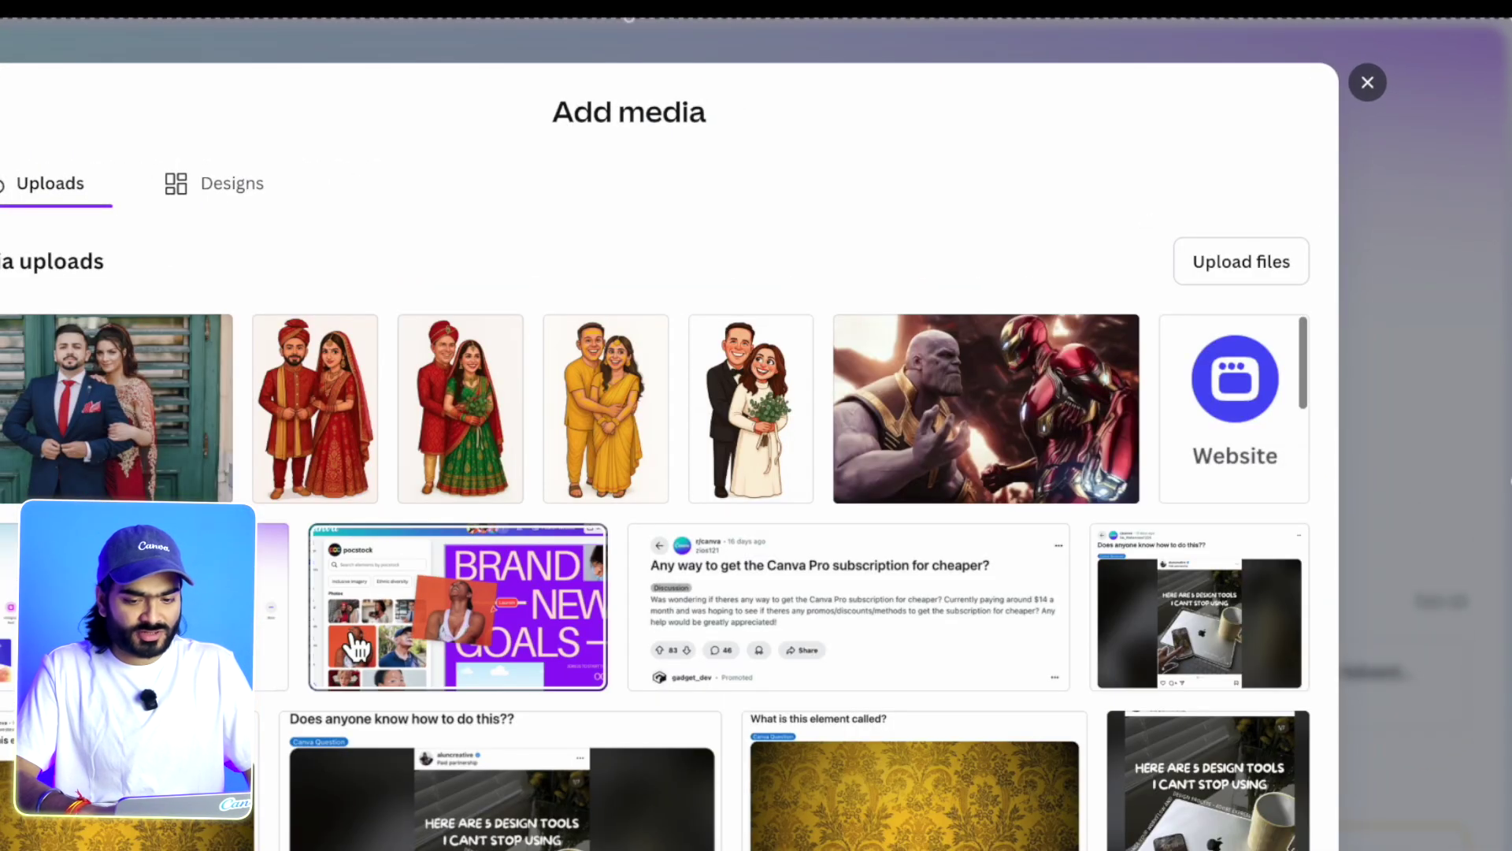
click(1252, 264)
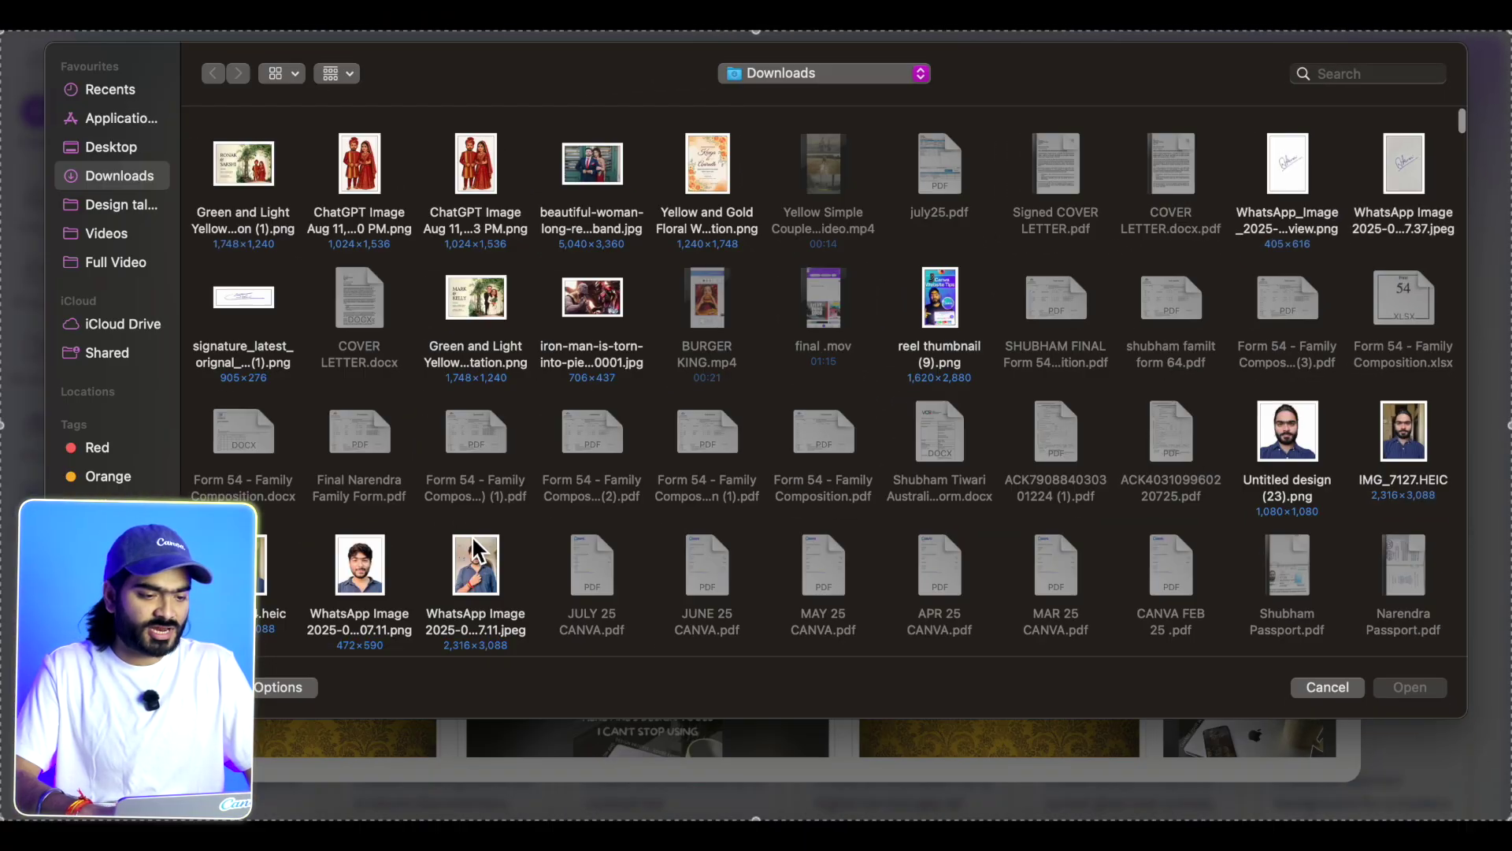
click(1327, 686)
Attach the uploaded photo of the man unboxing a Canva box to the prompt
scroll(449, 529, down, 15)
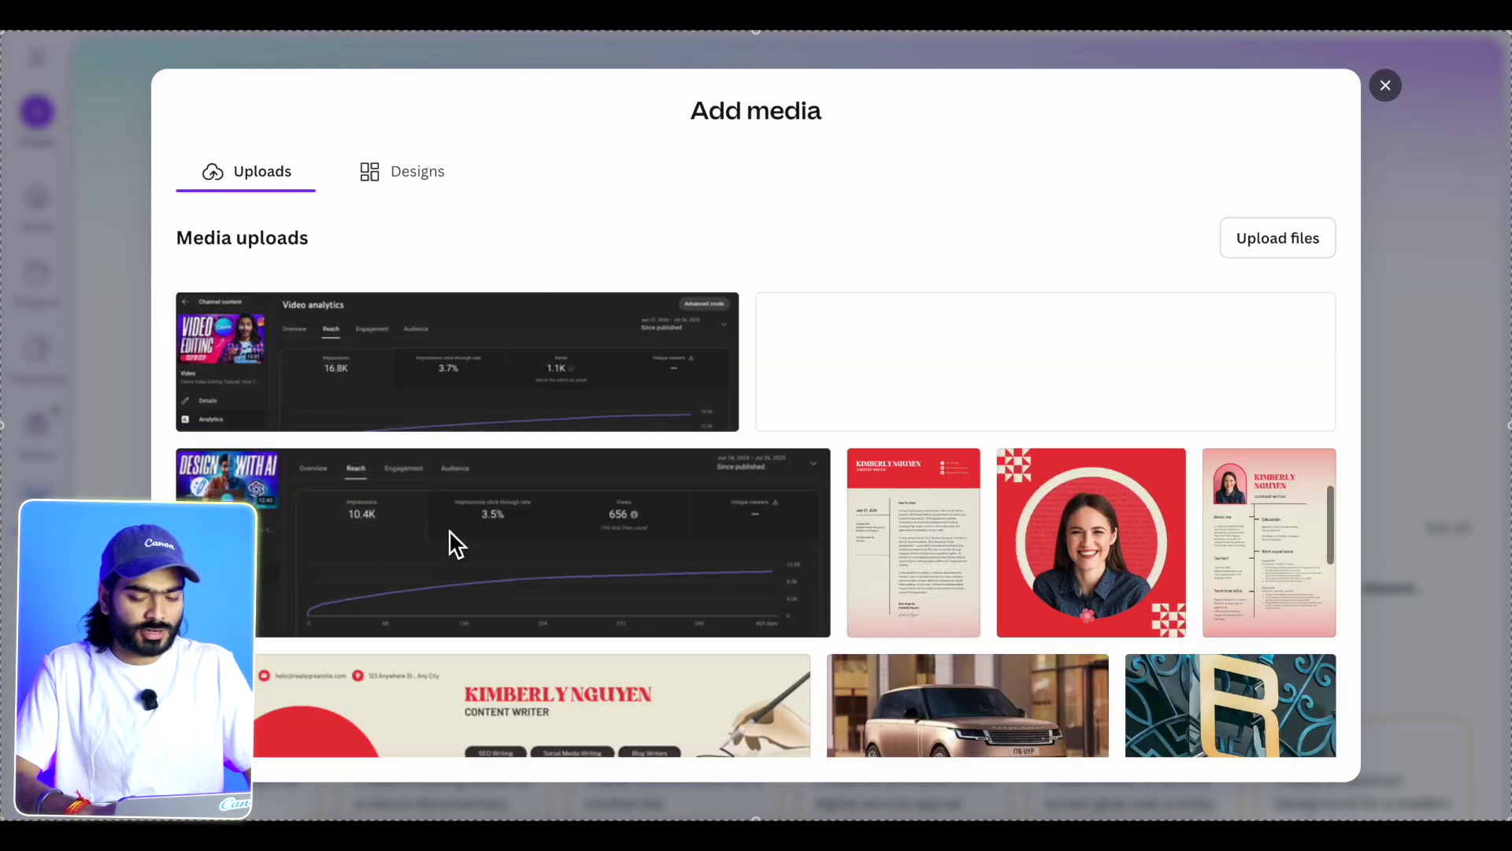
scroll(449, 529, down, 15)
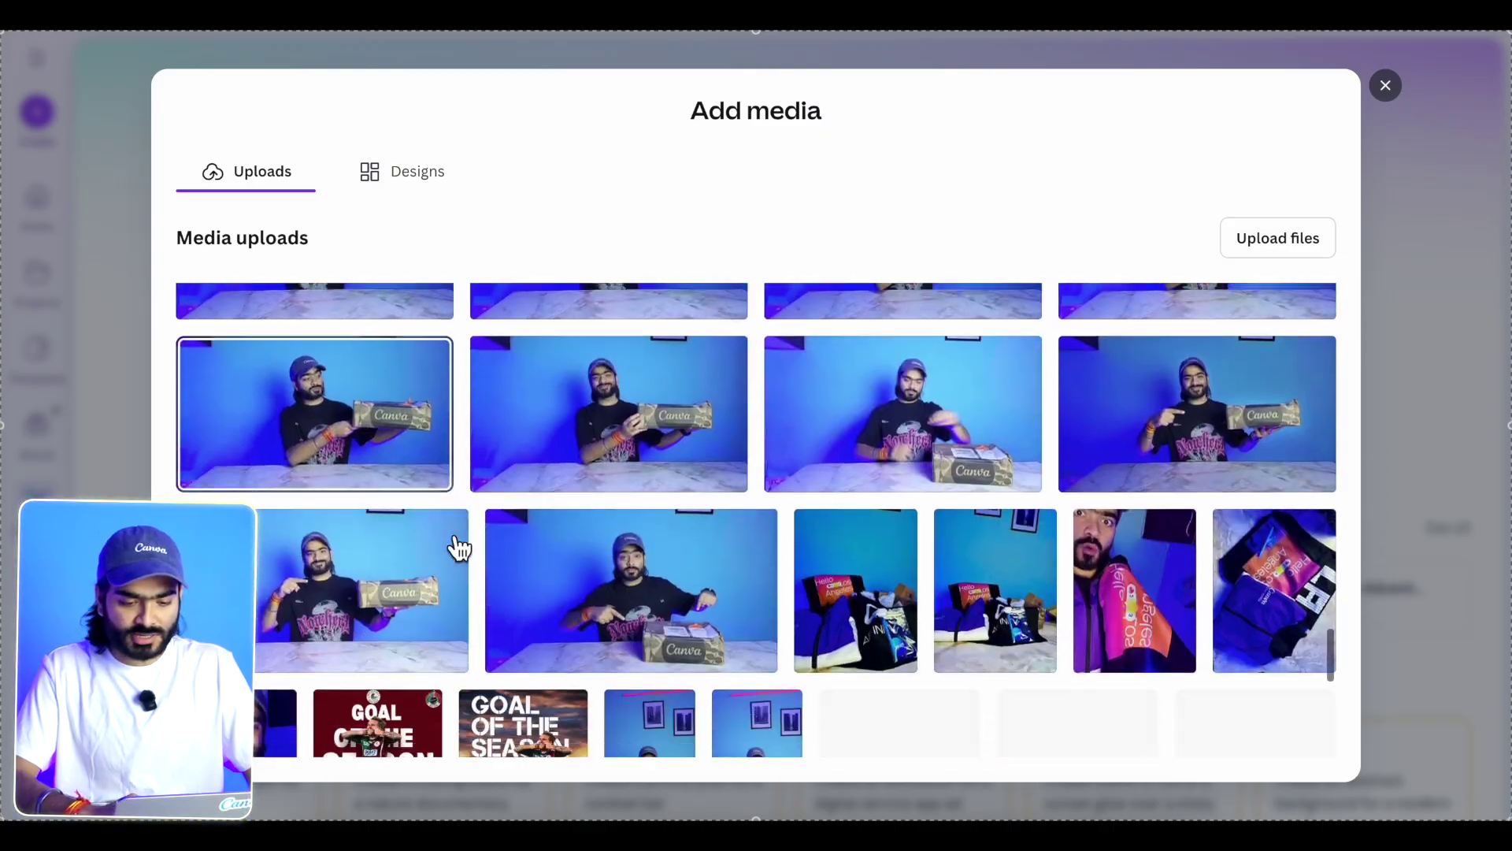
scroll(532, 518, up, 3)
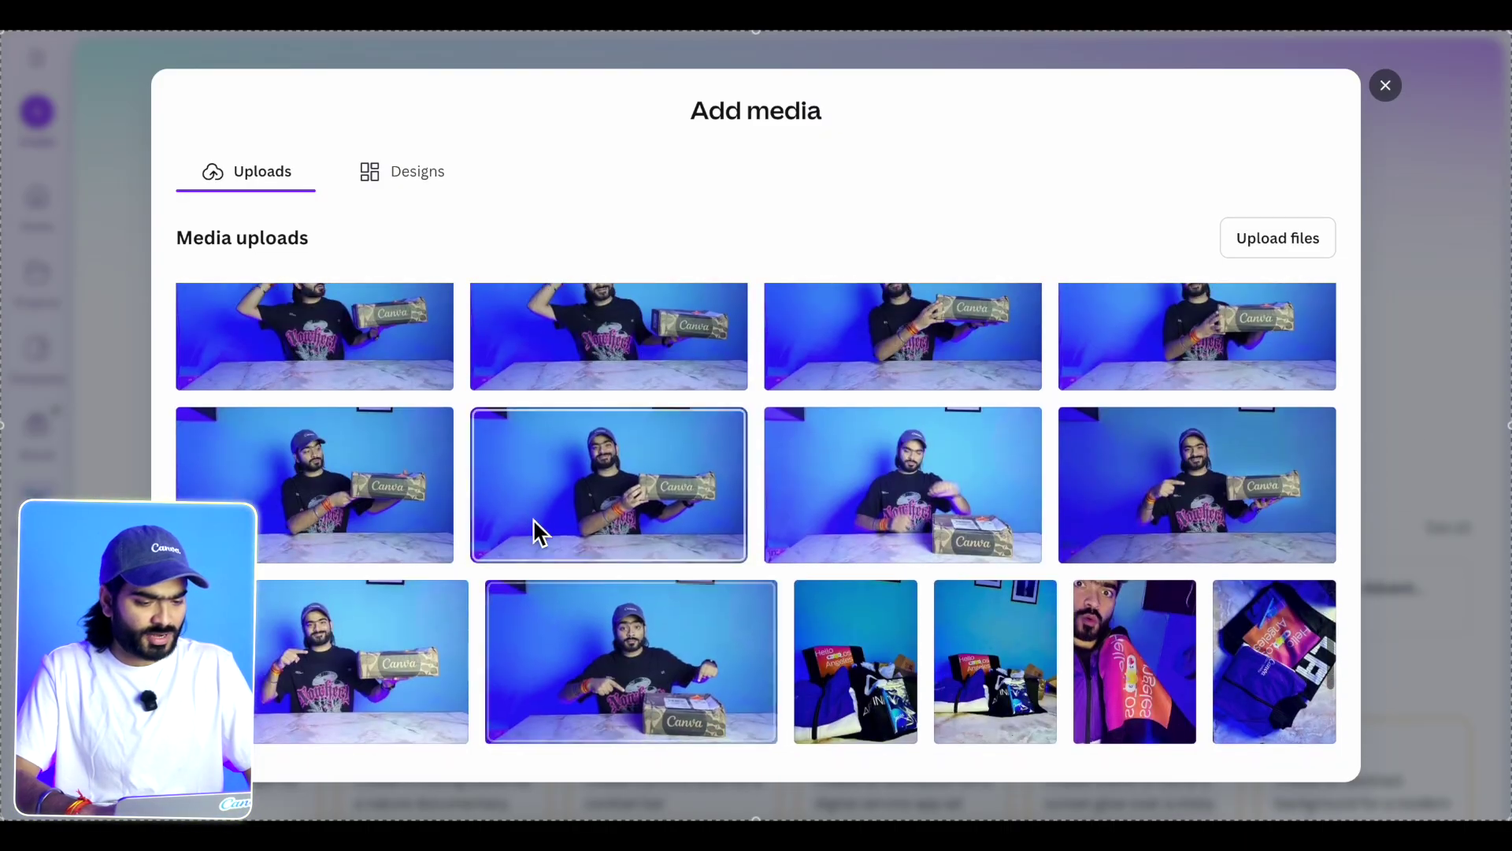
scroll(533, 518, down, 2)
scroll(533, 518, down, 1)
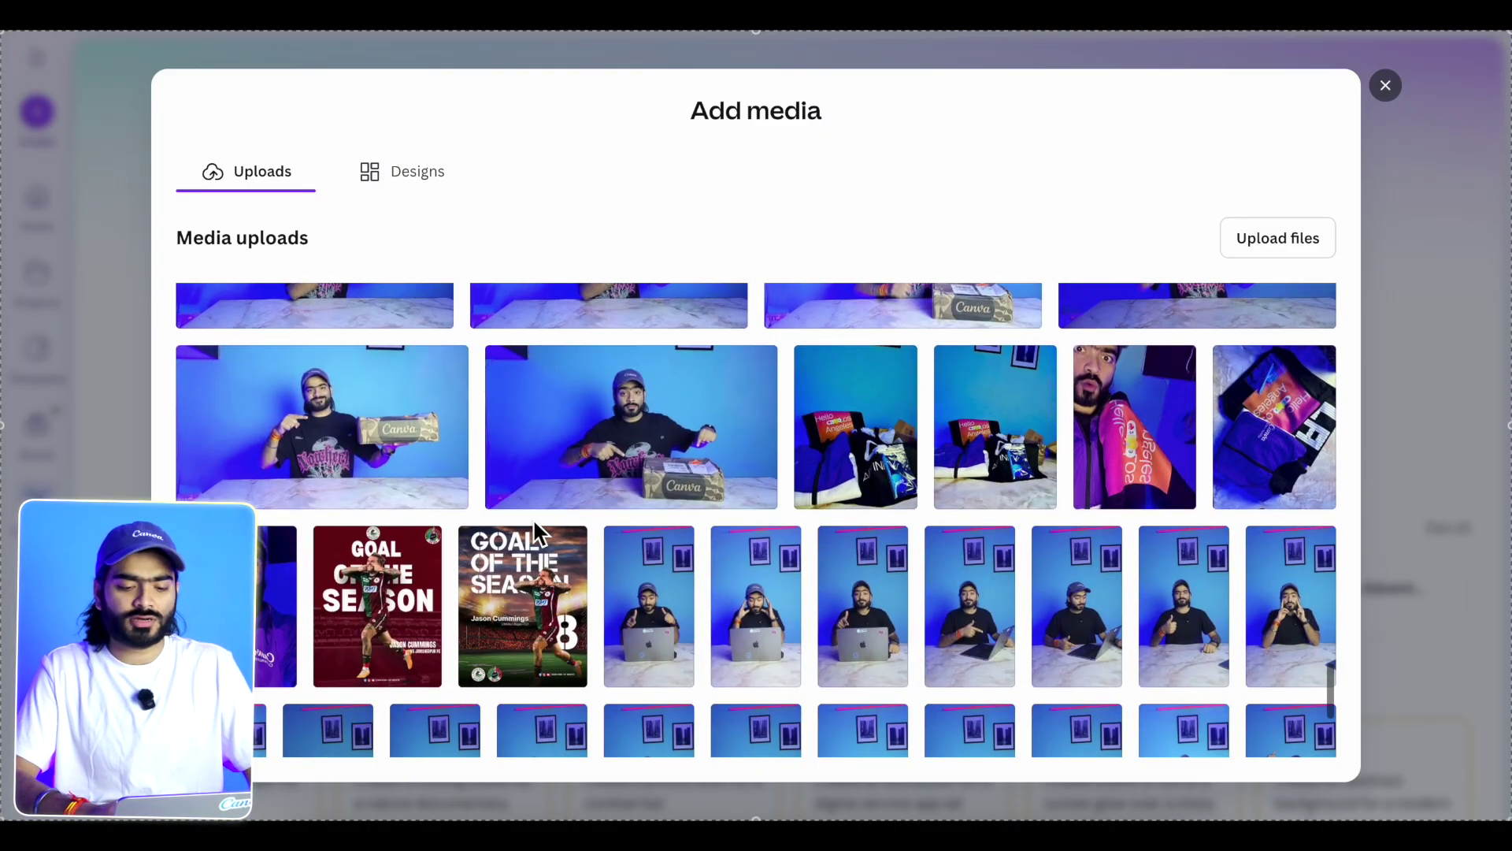
scroll(536, 522, up, 1)
scroll(552, 527, up, 2)
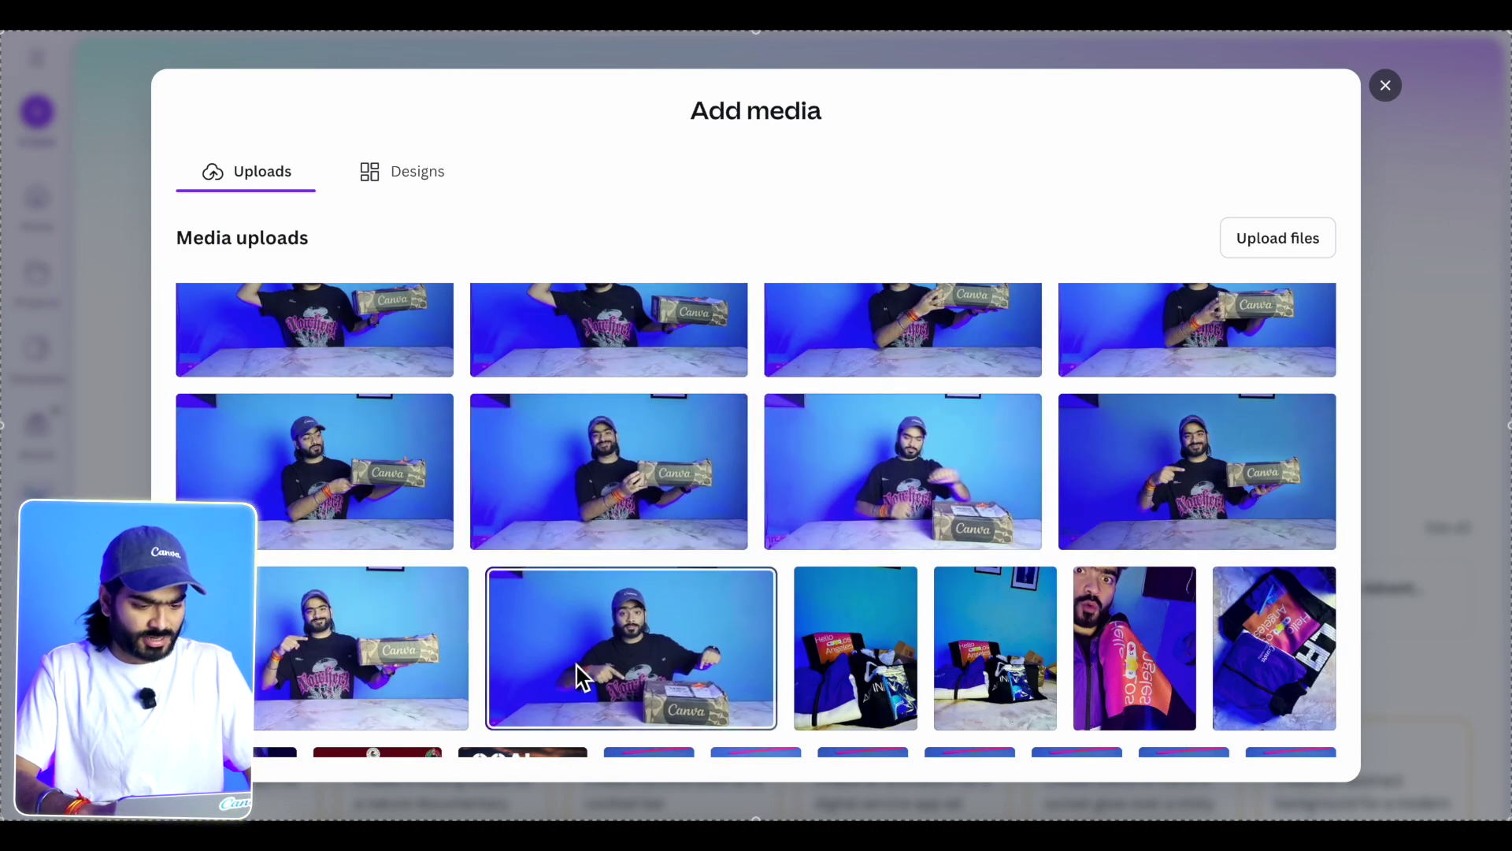
scroll(623, 596, up, 2)
scroll(620, 575, down, 3)
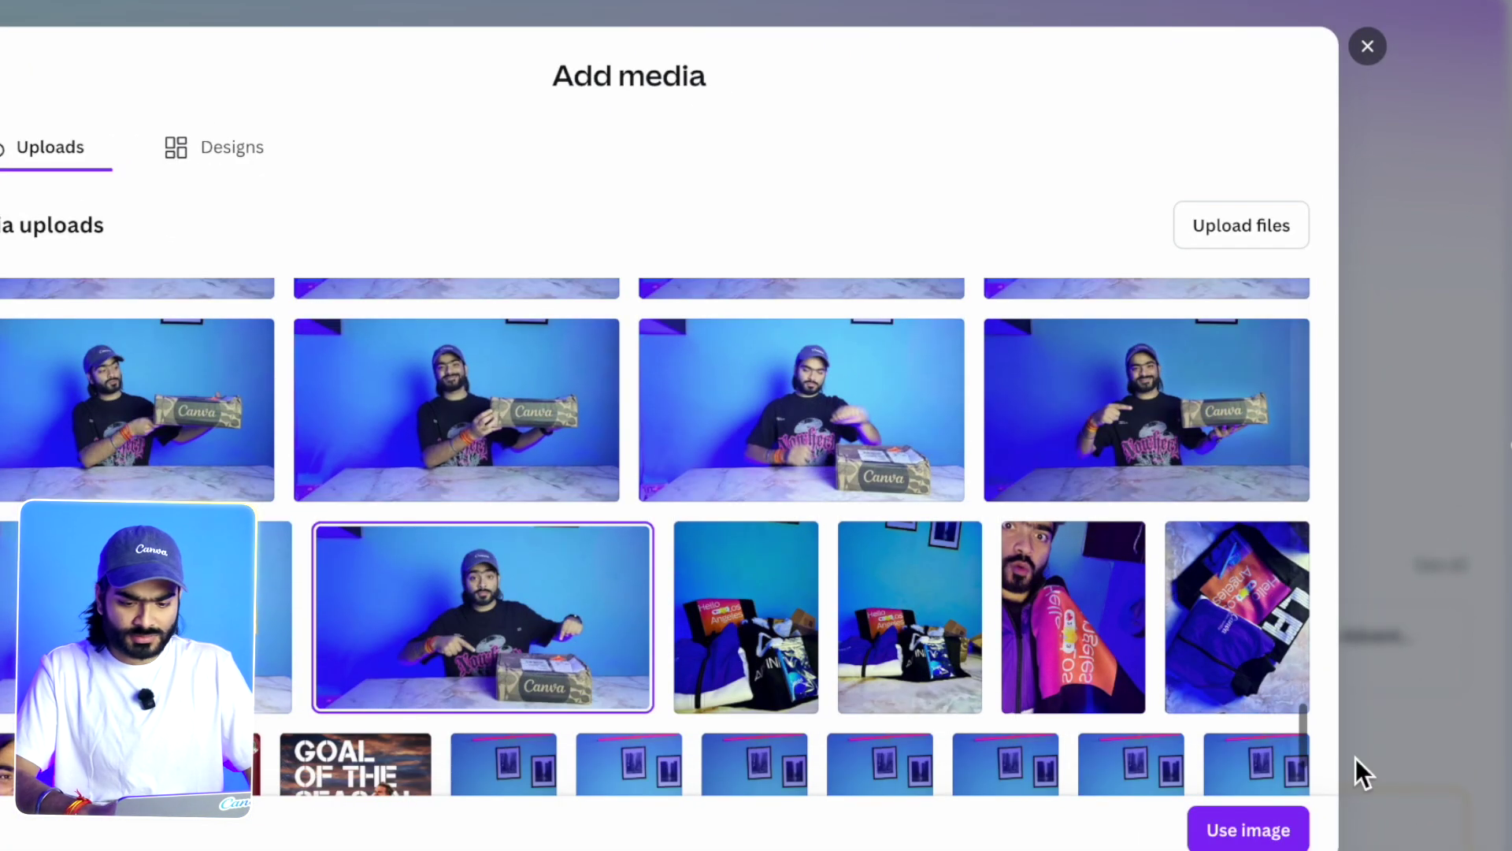
click(1253, 830)
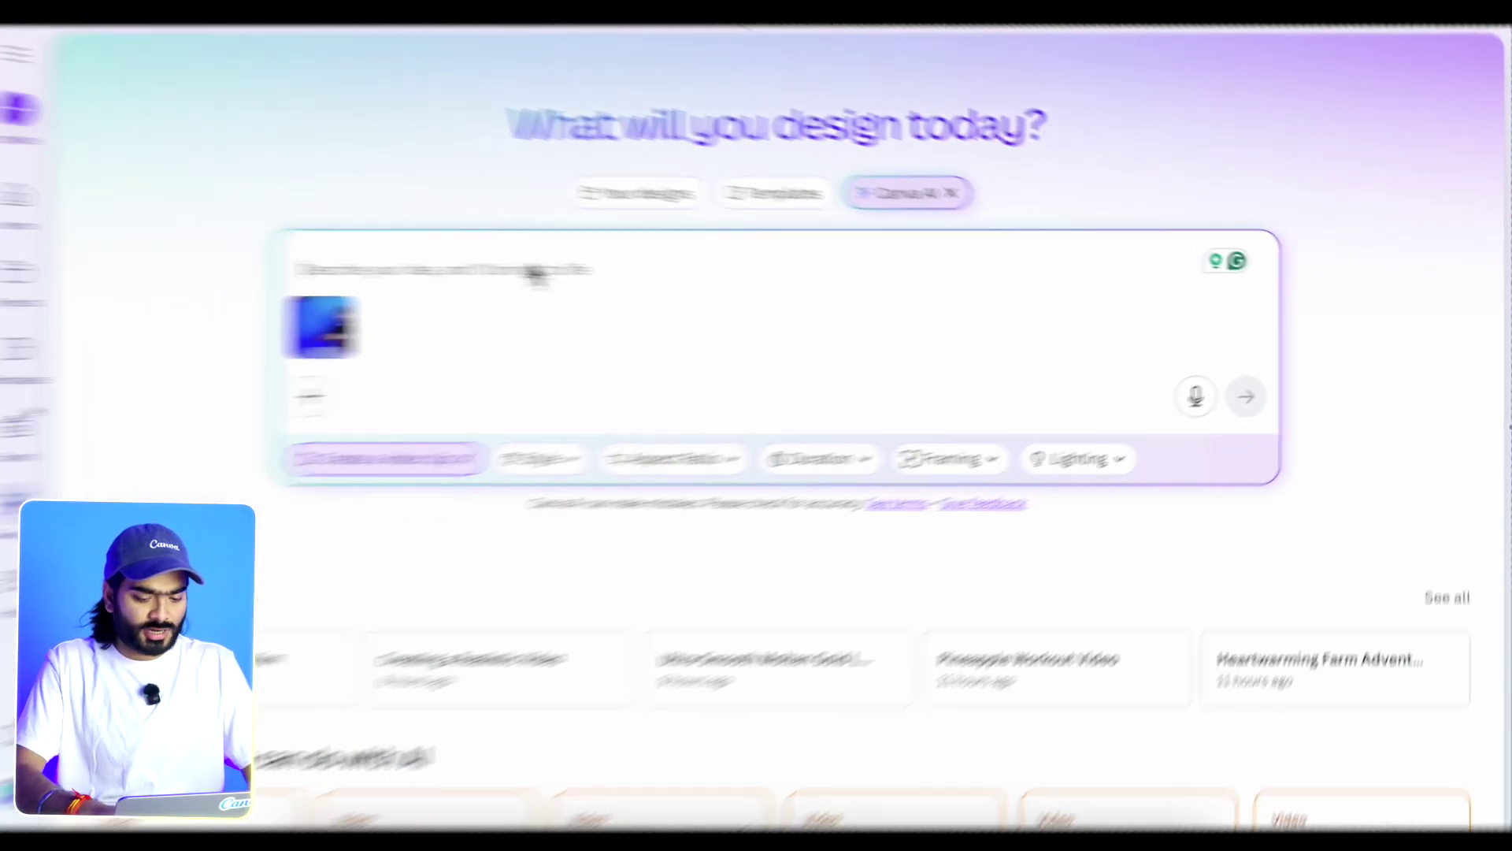
Send the prompt 'create a unboxing video' with the attached photo
text(unboxing v)
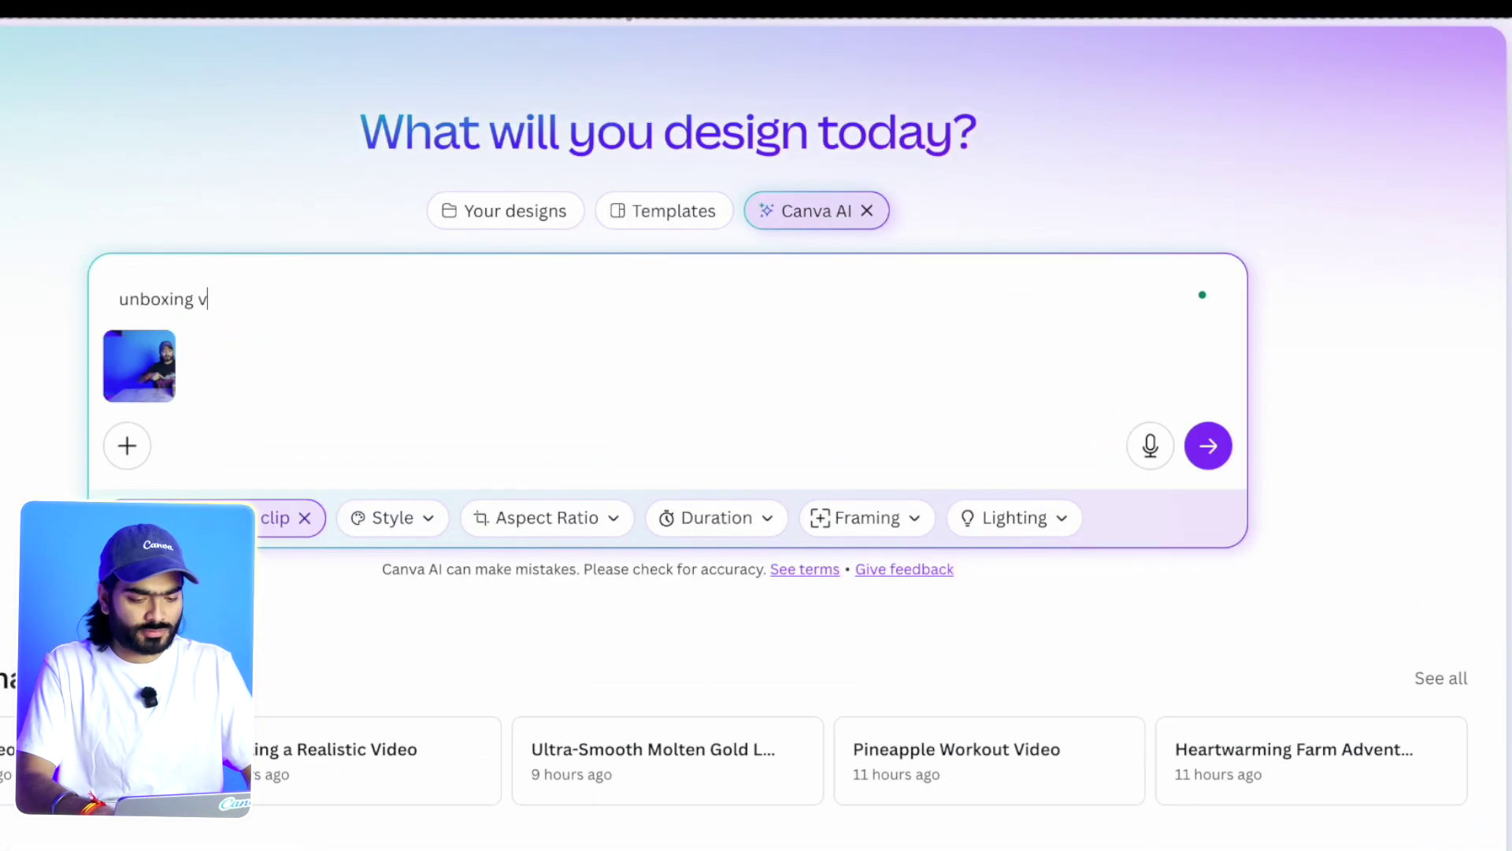
click(123, 296)
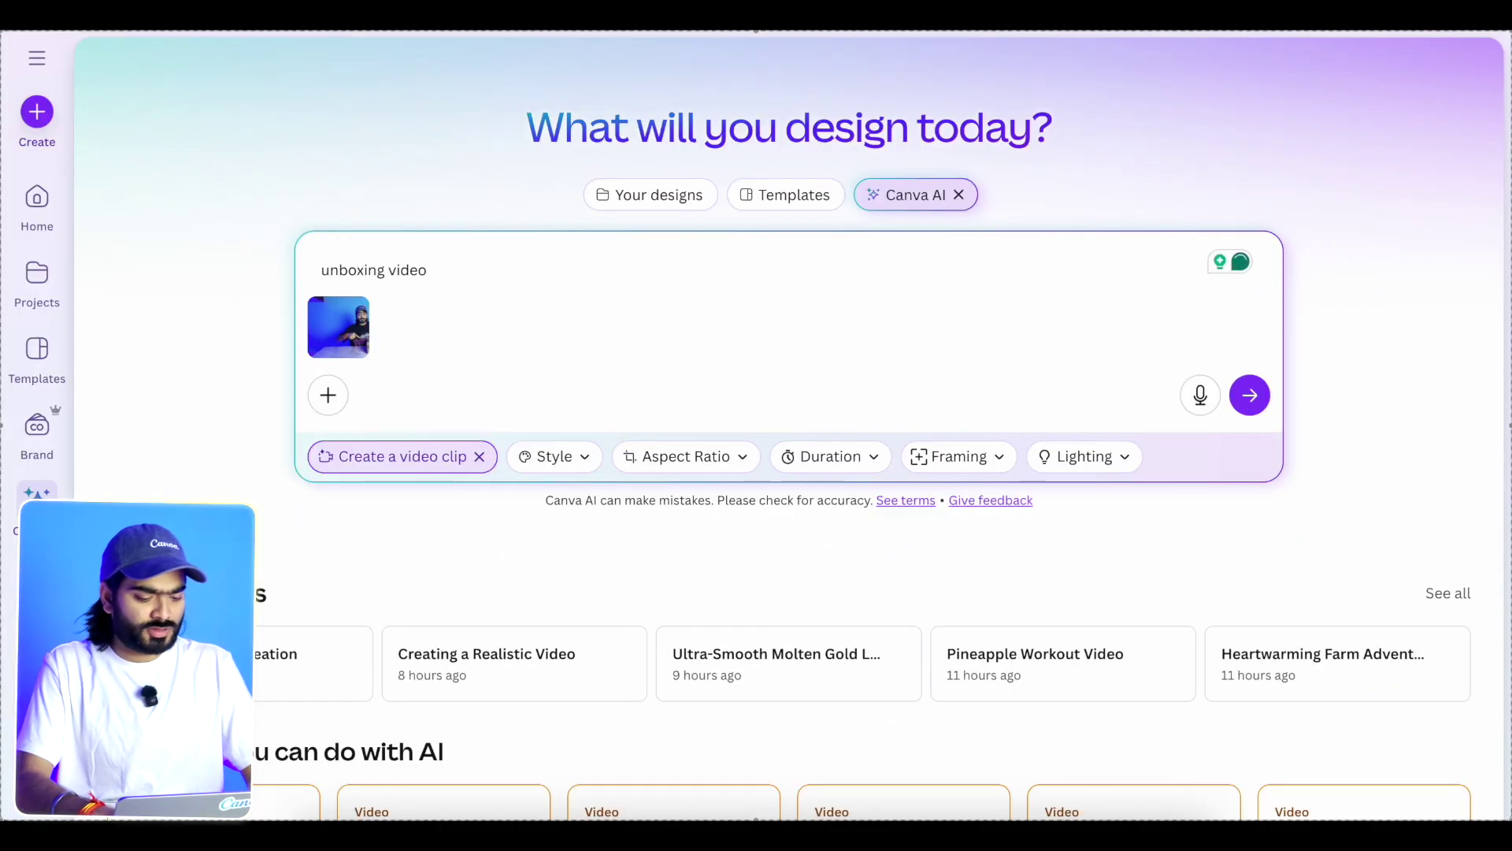
text(create a)
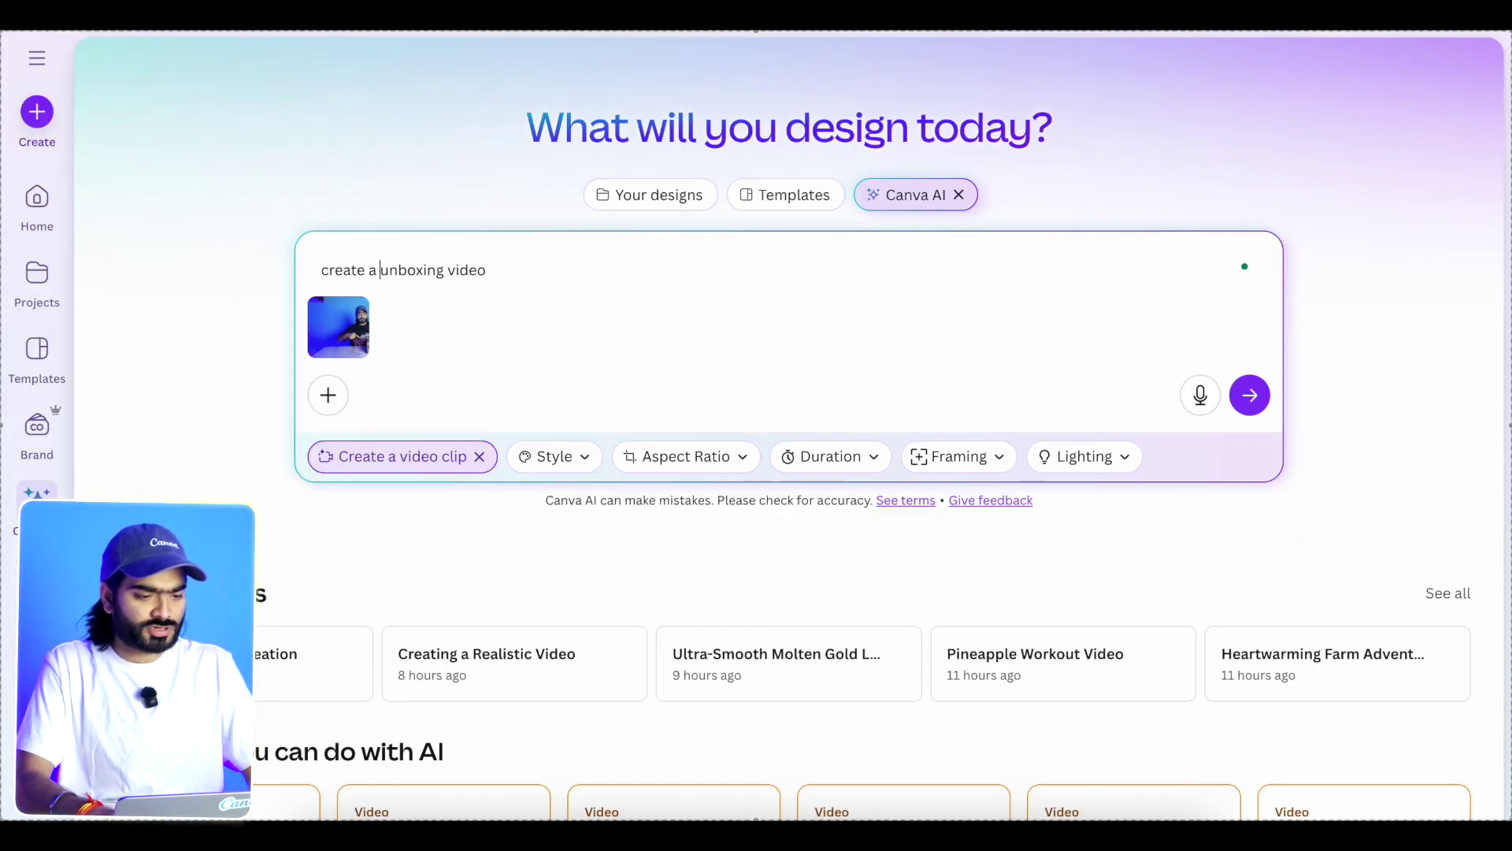
click(1251, 394)
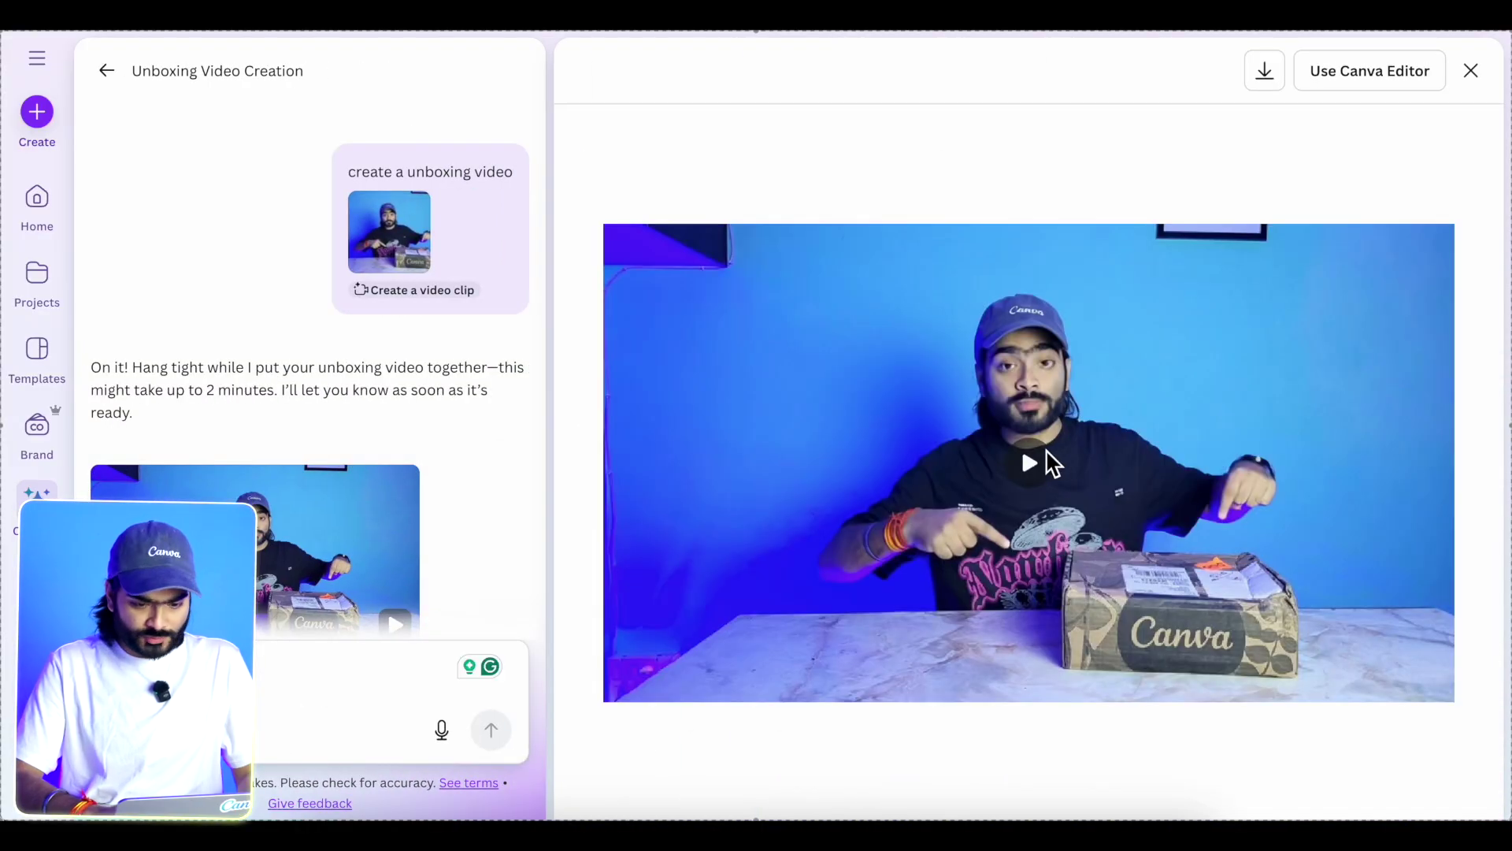
Play the generated unboxing video clip in the chat preview
click(1031, 461)
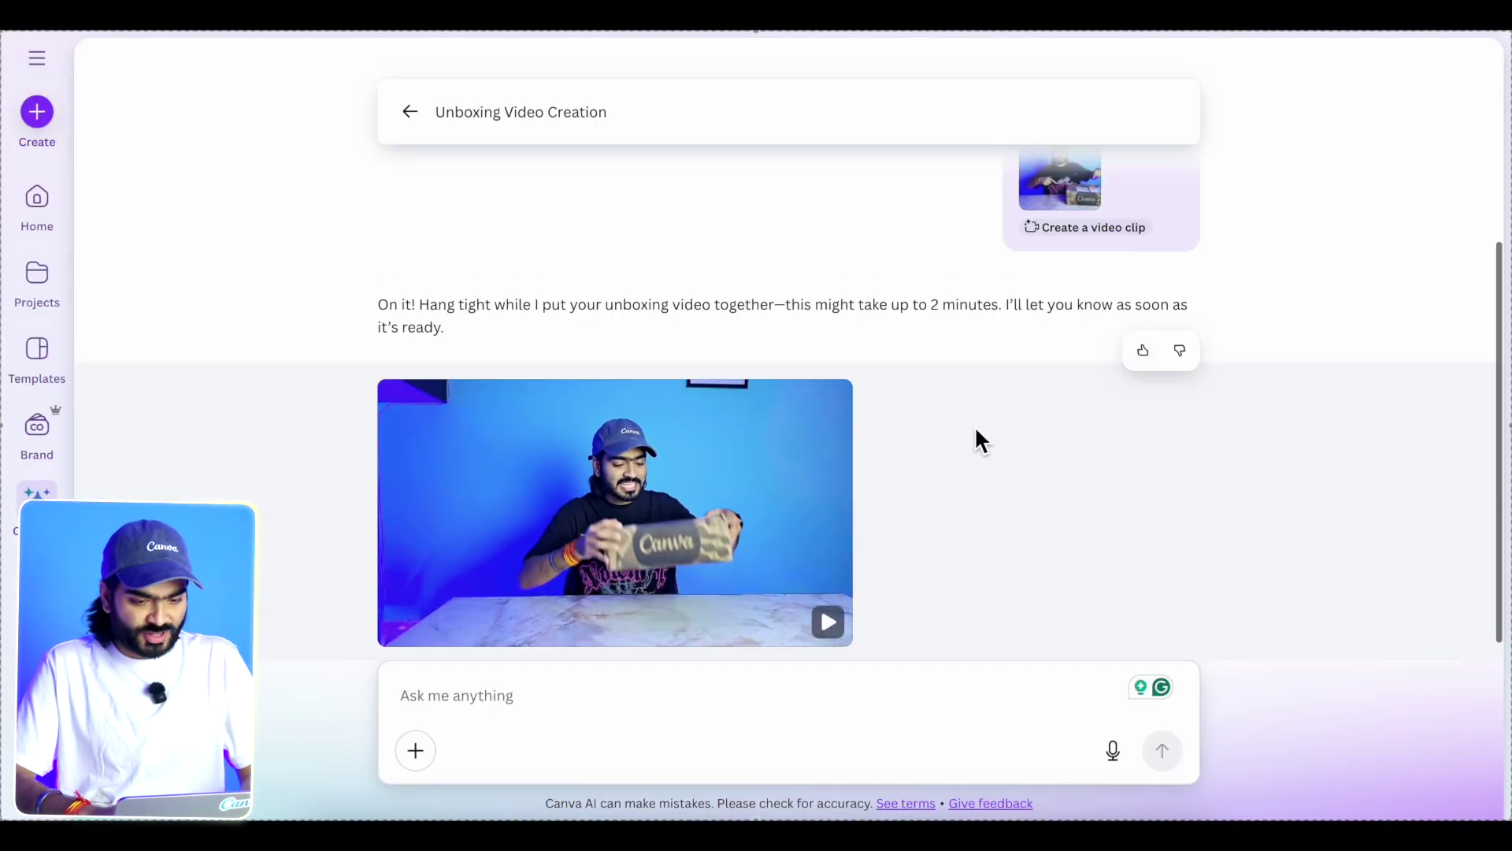
scroll(975, 429, up, 2)
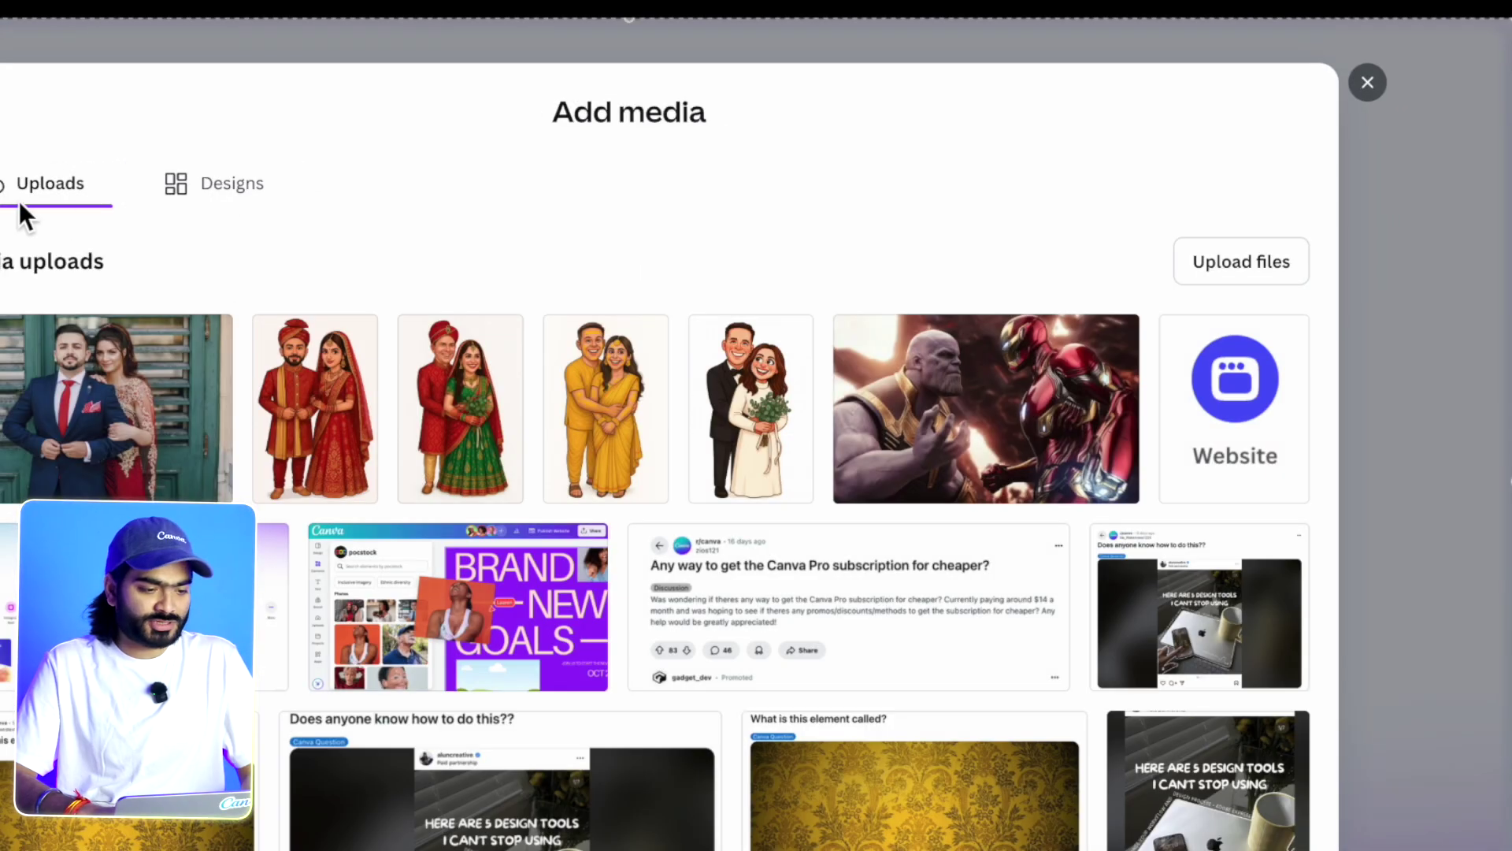
Upload the vintage beach couple photo from Downloads
click(1254, 268)
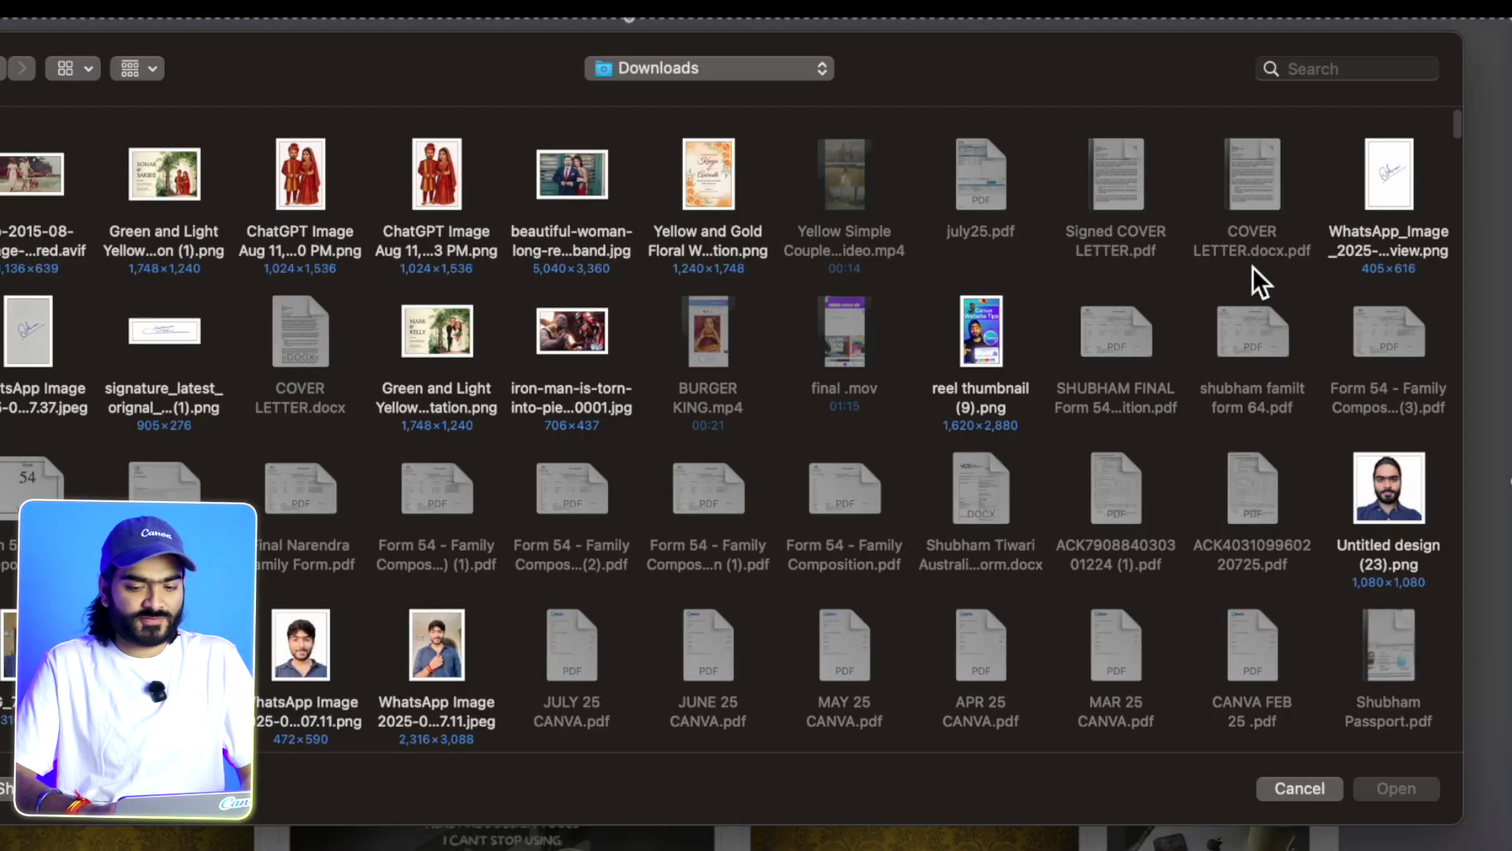
click(246, 162)
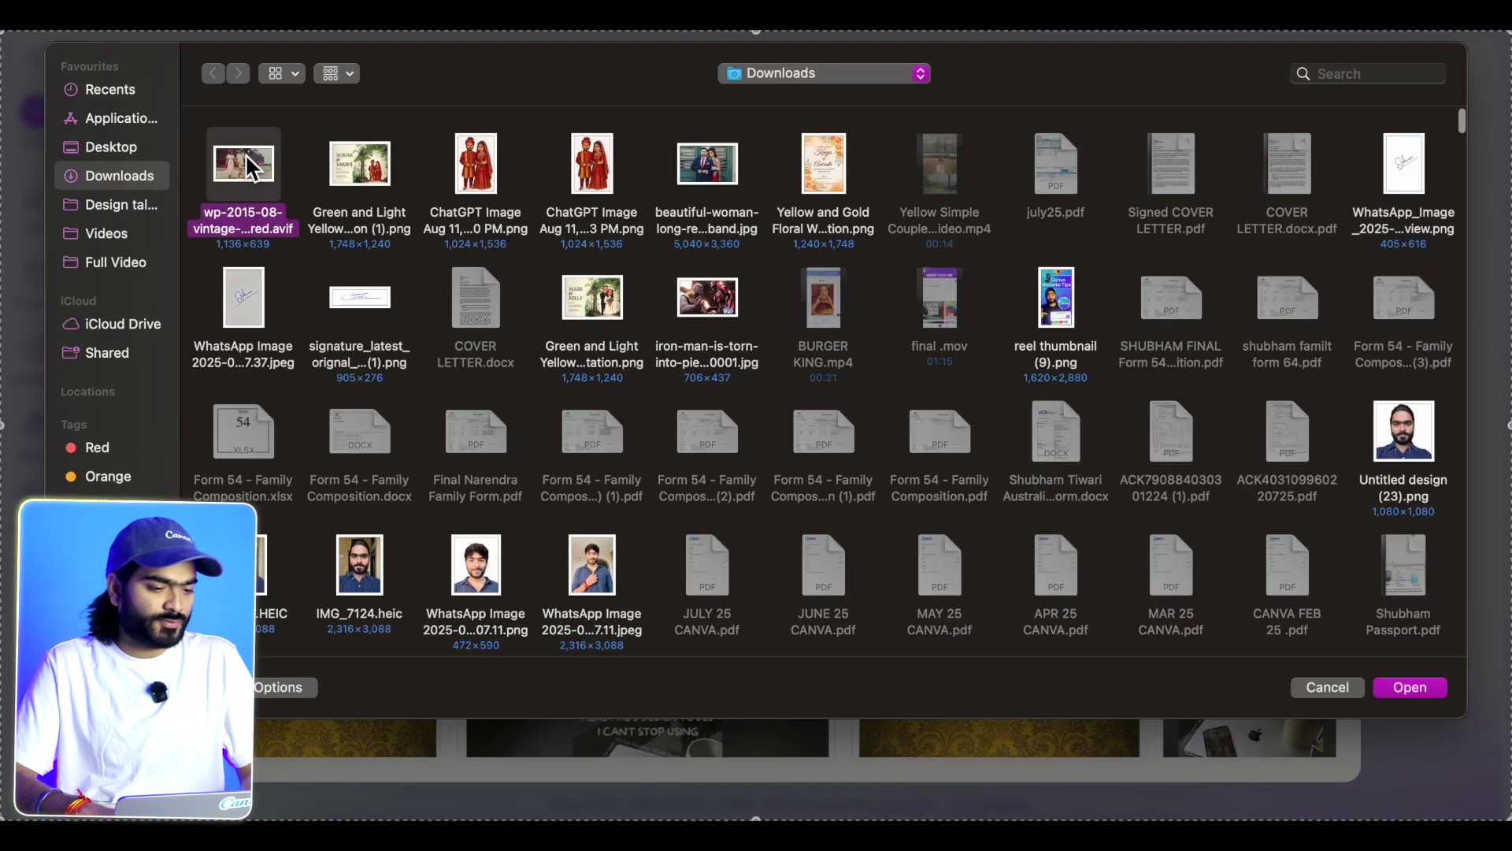
click(1434, 692)
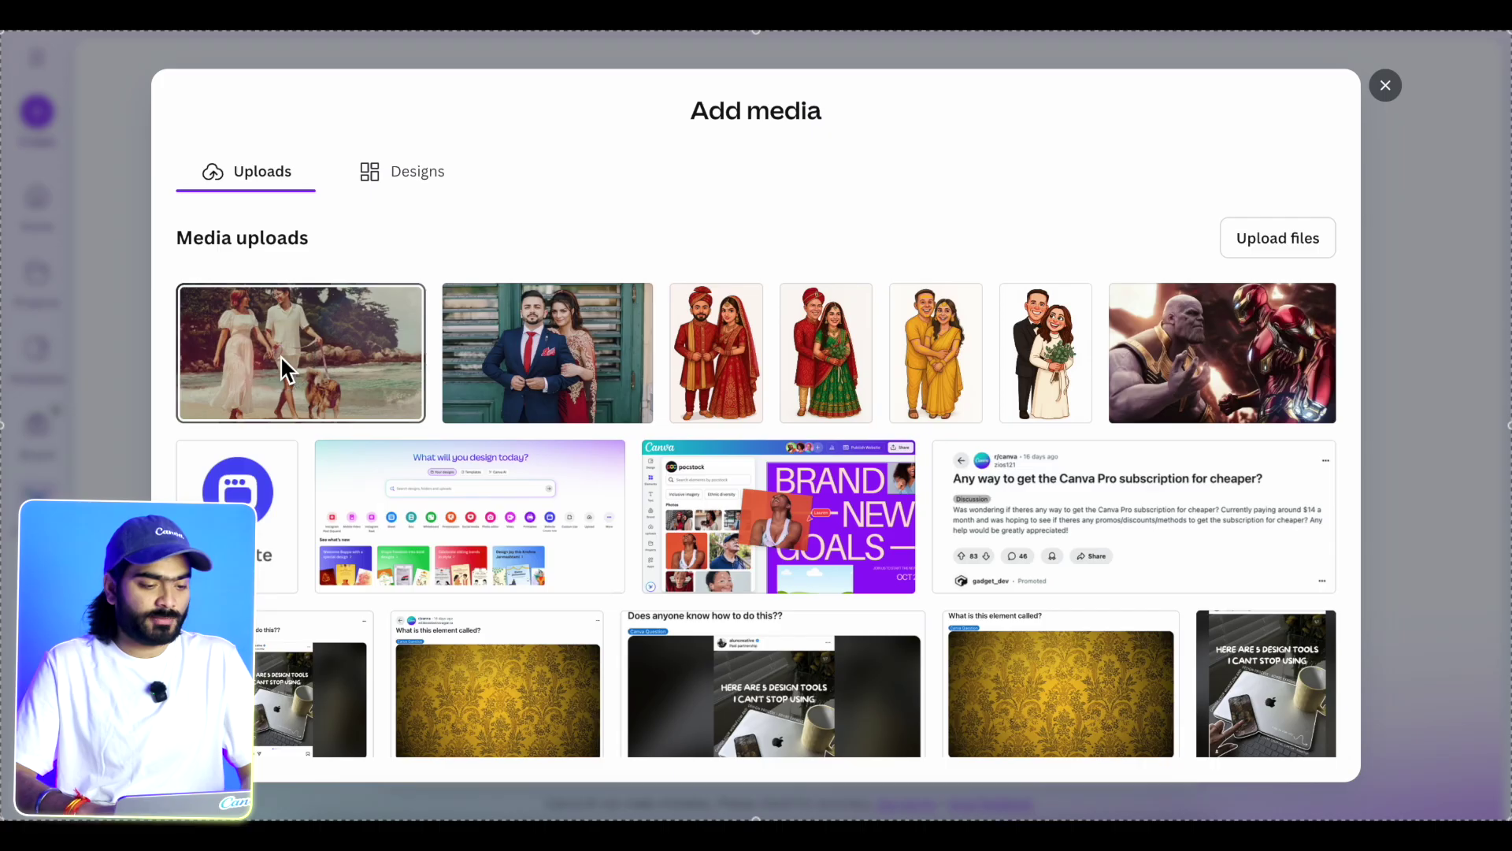
Attach the couple photo to the prompt and type 'relive the moment'
click(280, 356)
click(1302, 737)
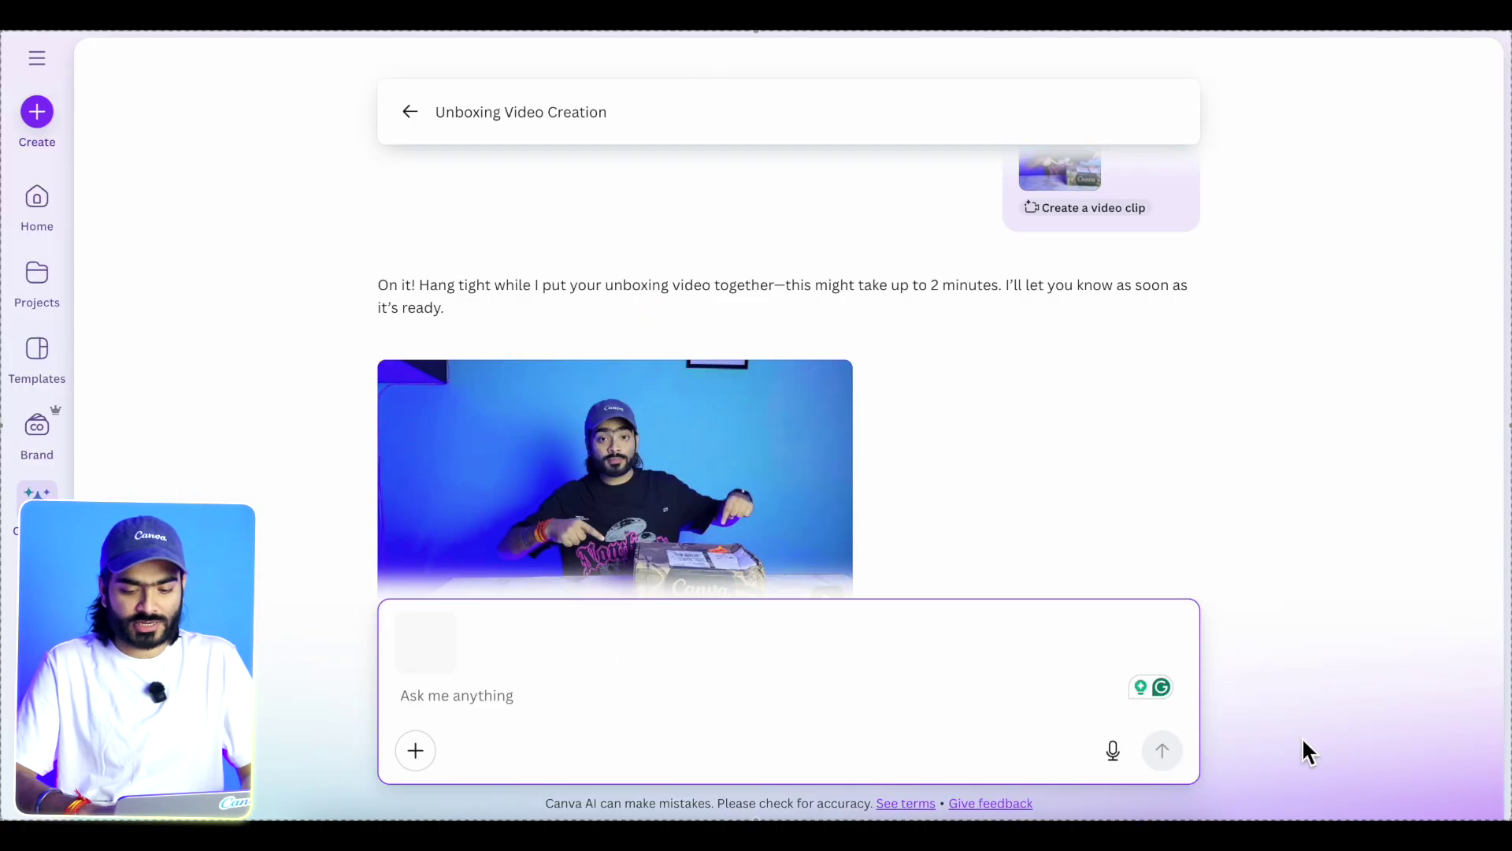
scroll(938, 504, down, 1)
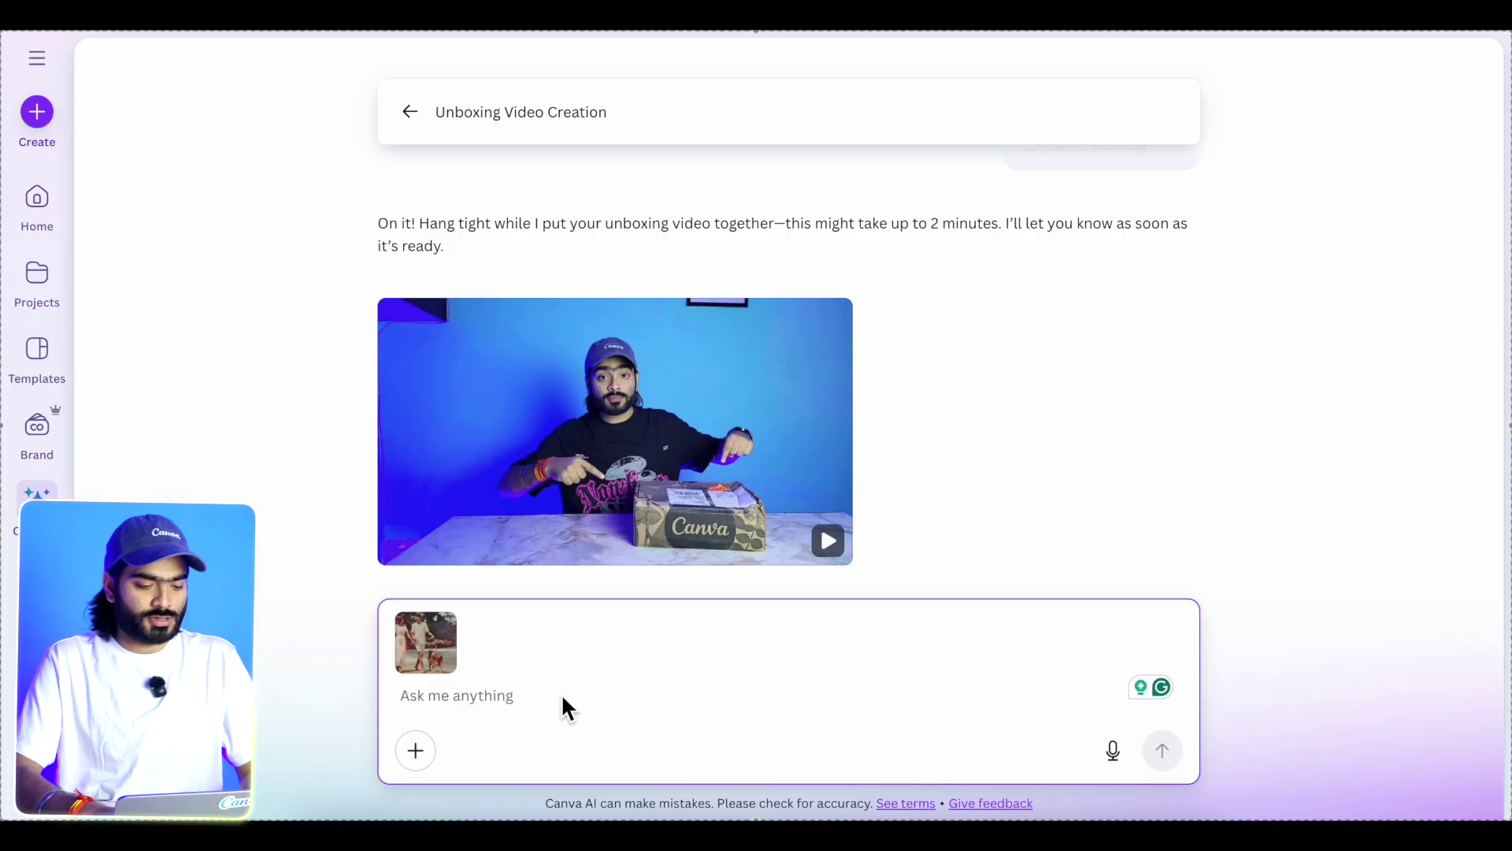
text(rel)
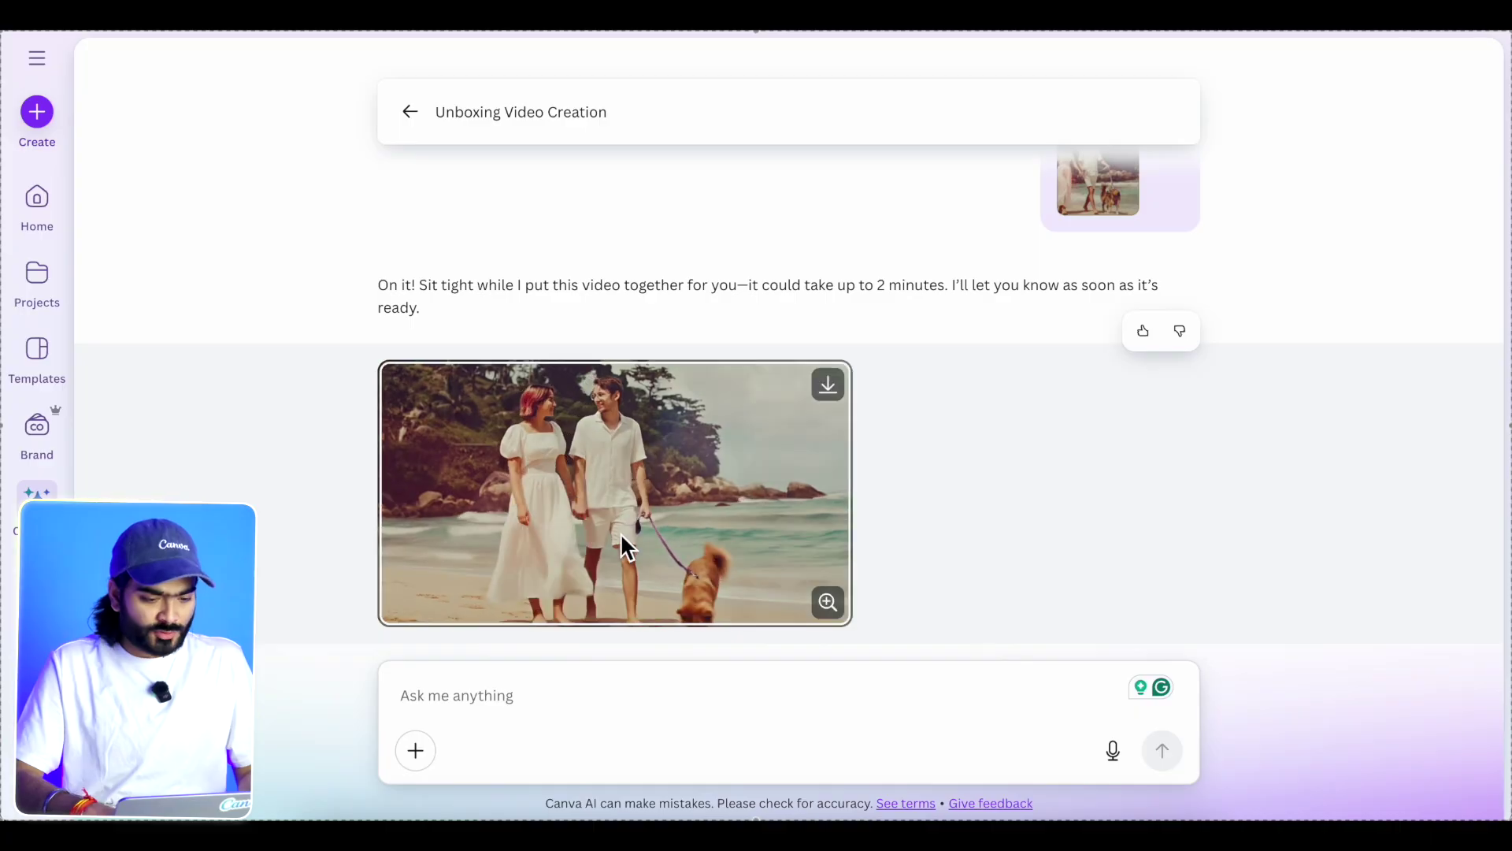
Open the generated beach couple video in the preview panel and play it
click(621, 532)
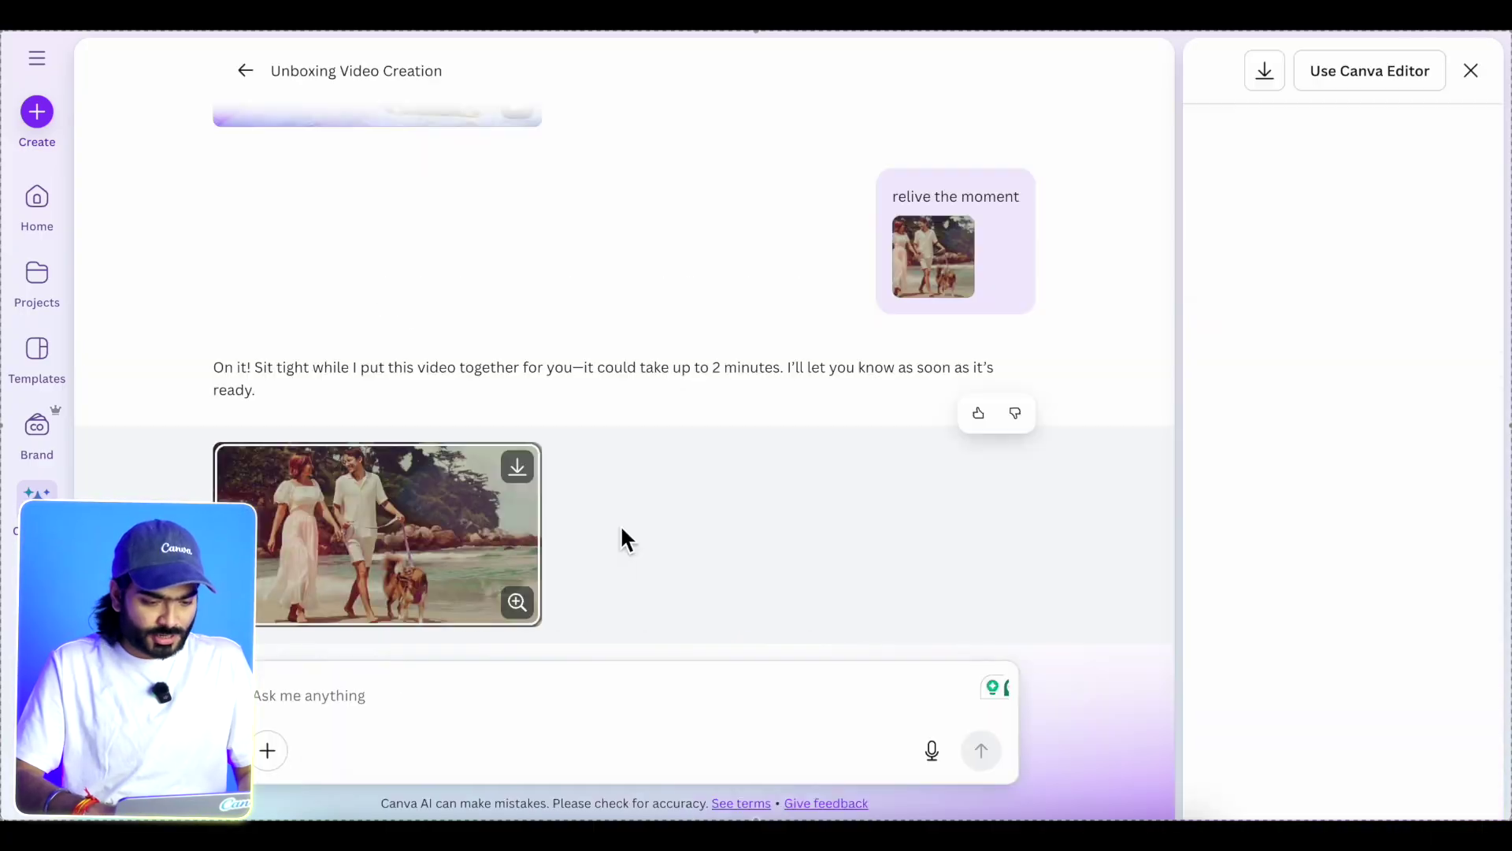
click(1041, 460)
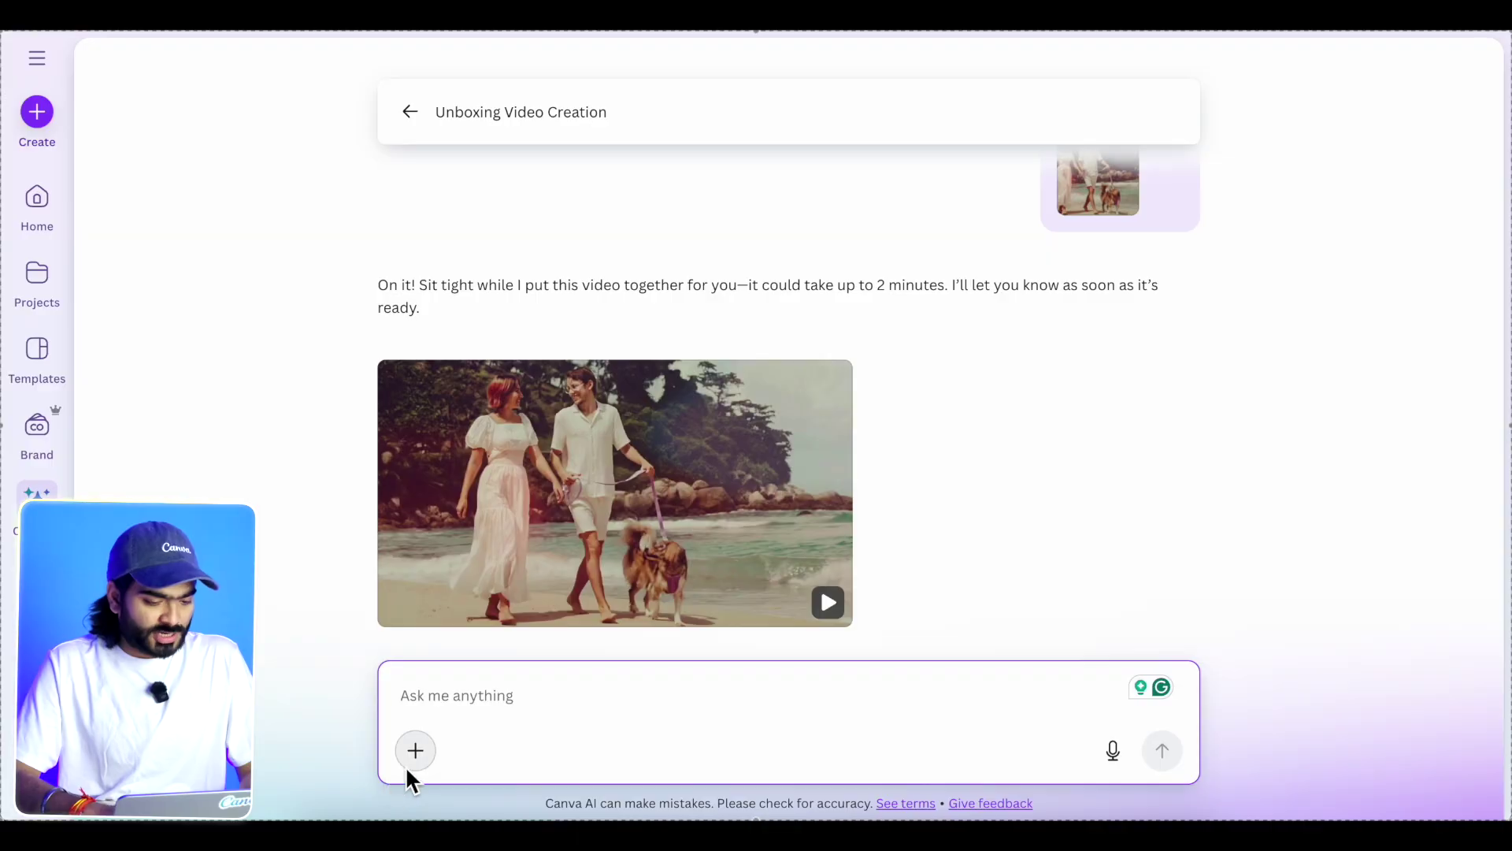
Find and attach the Canva Community group selfie from Uploads
click(407, 767)
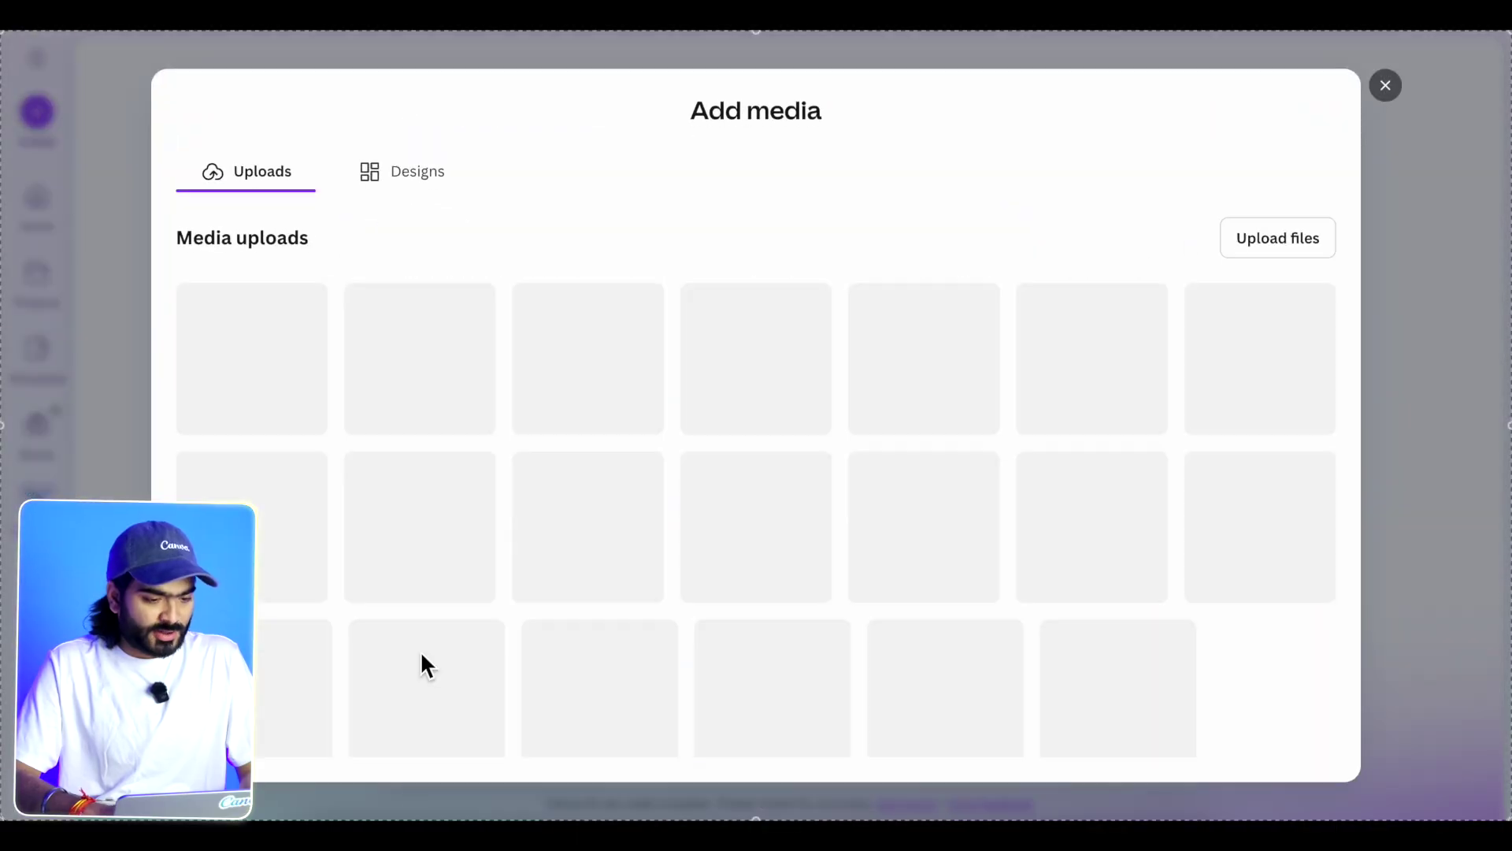
scroll(542, 434, down, 10)
scroll(547, 438, down, 15)
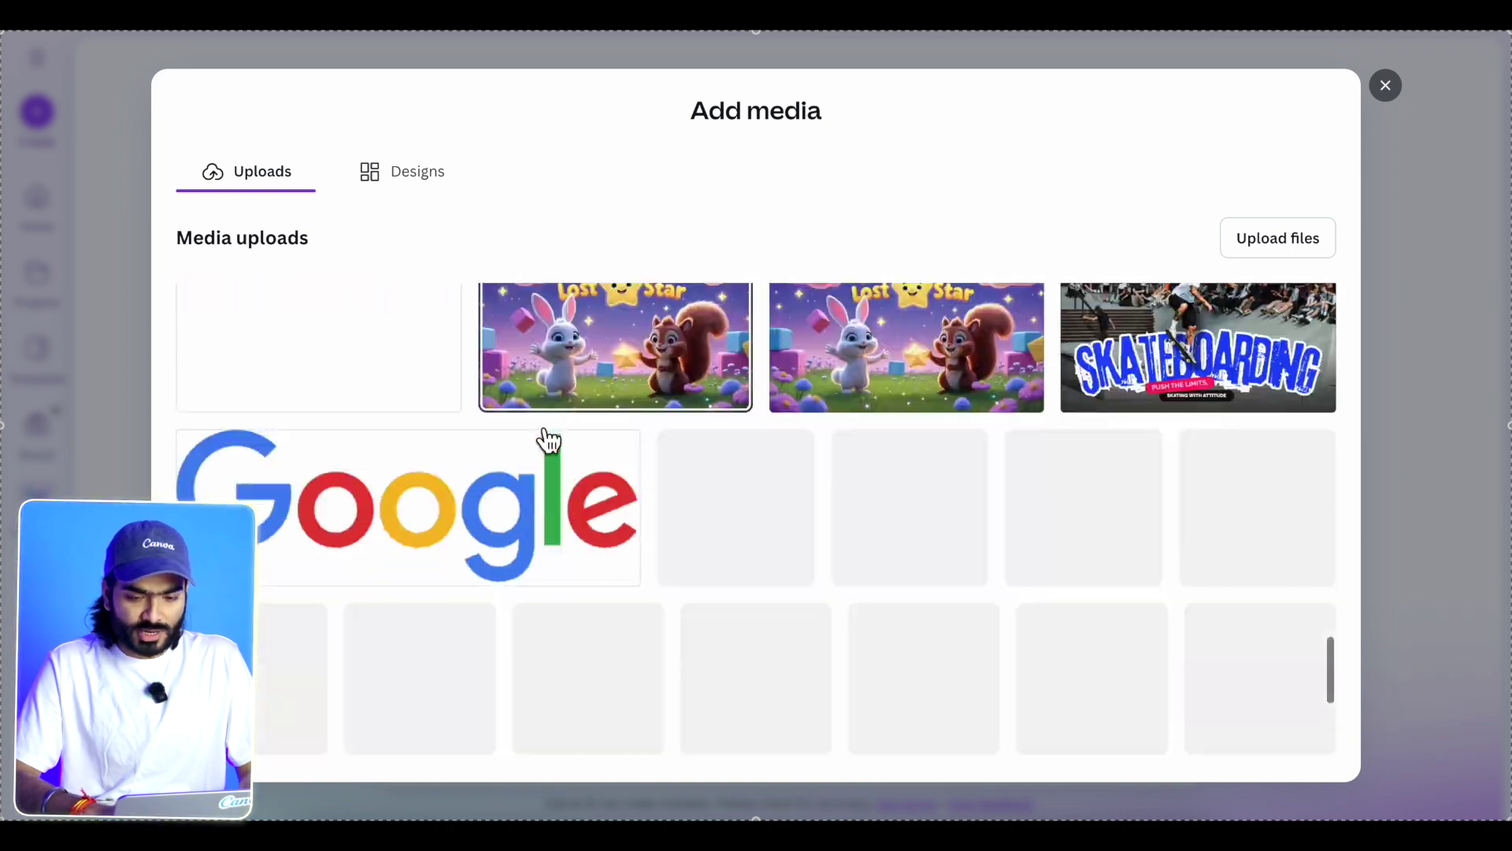
scroll(543, 433, up, 10)
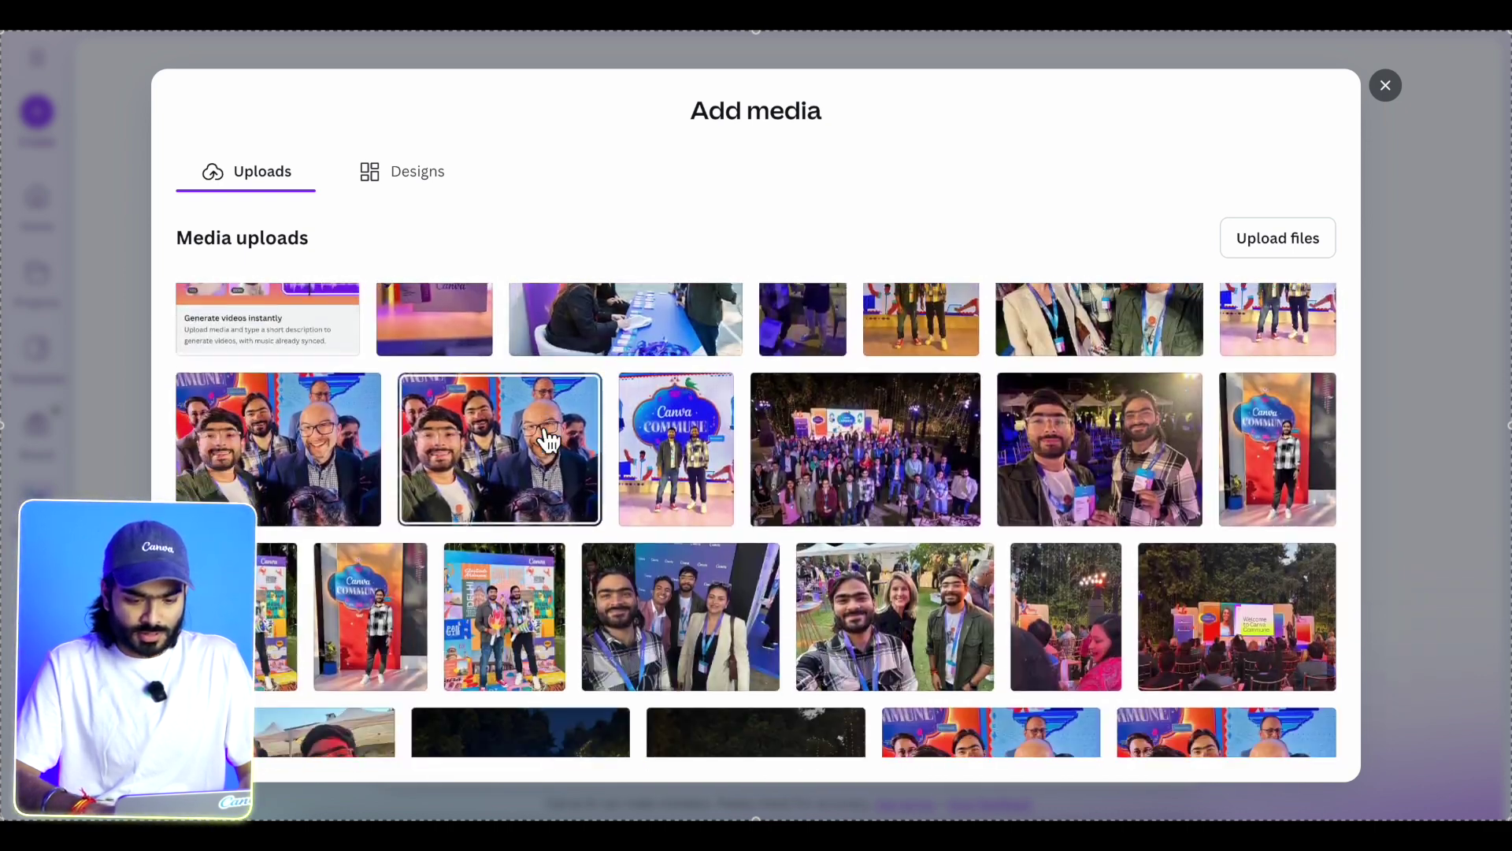
scroll(548, 439, down, 3)
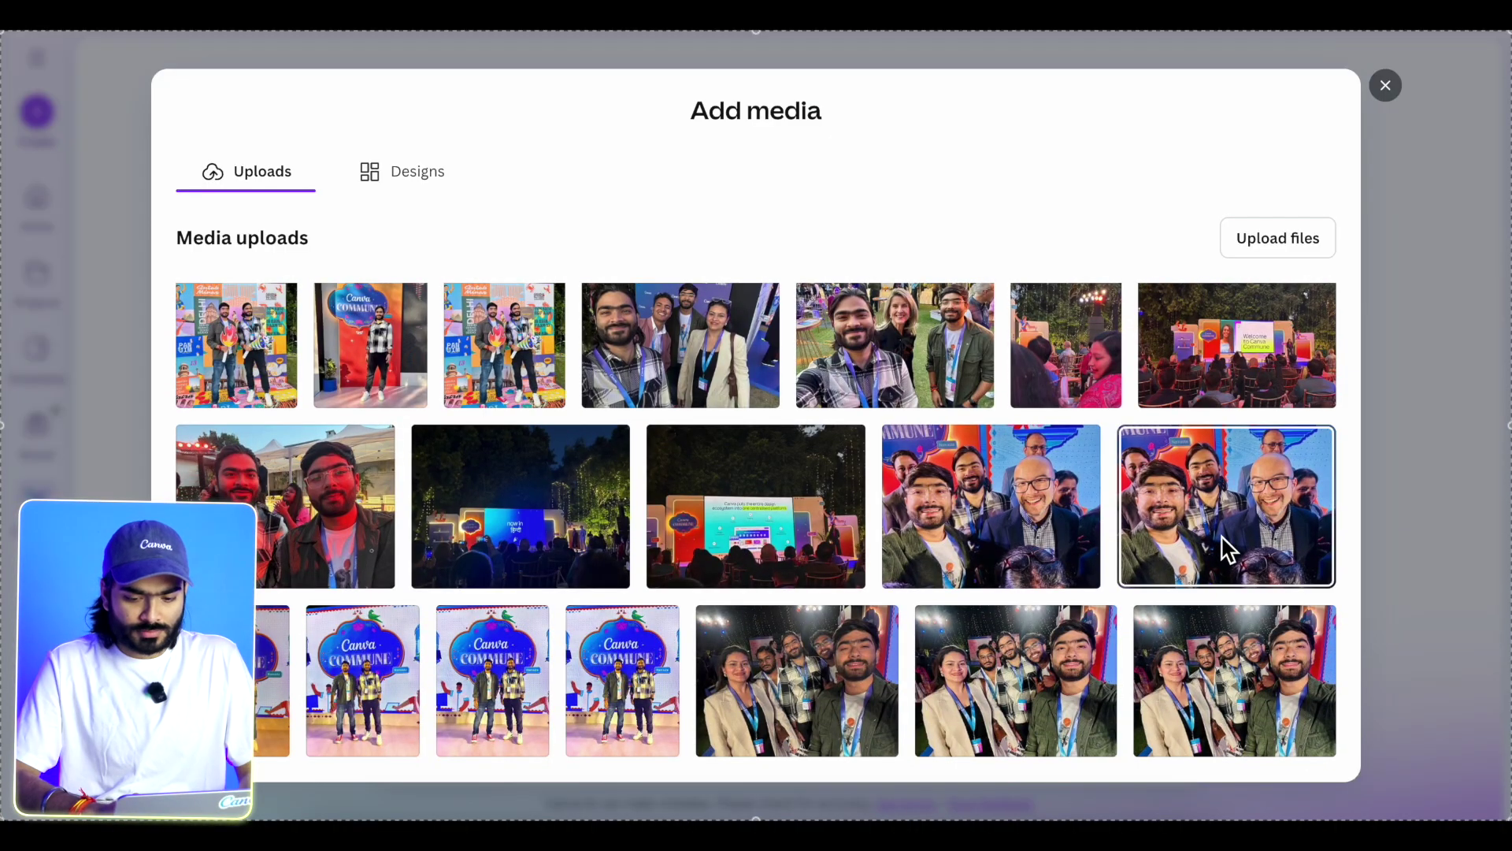
scroll(1229, 549, down, 4)
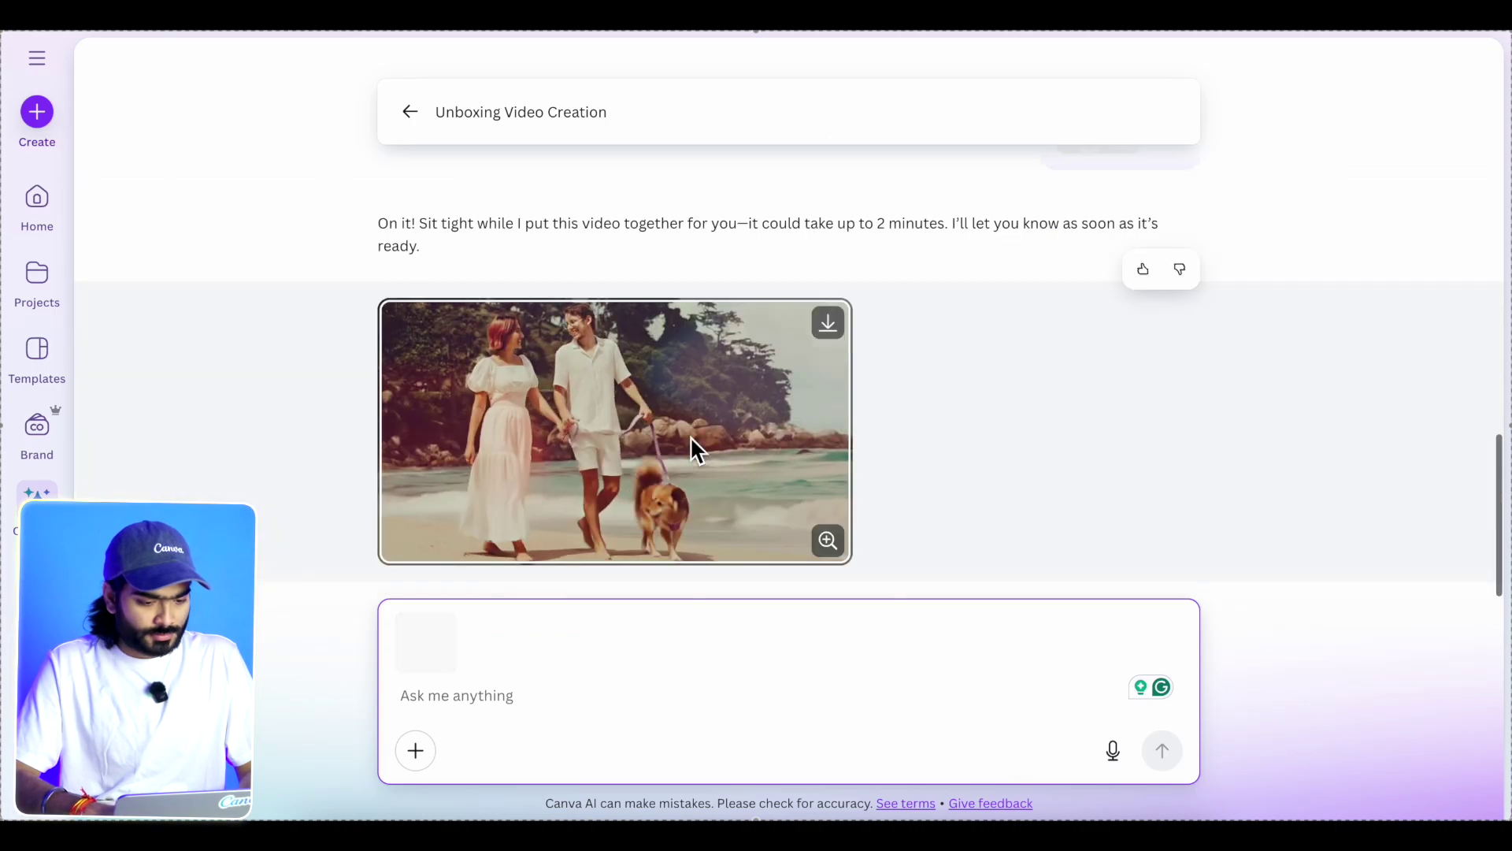
scroll(644, 573, up, 4)
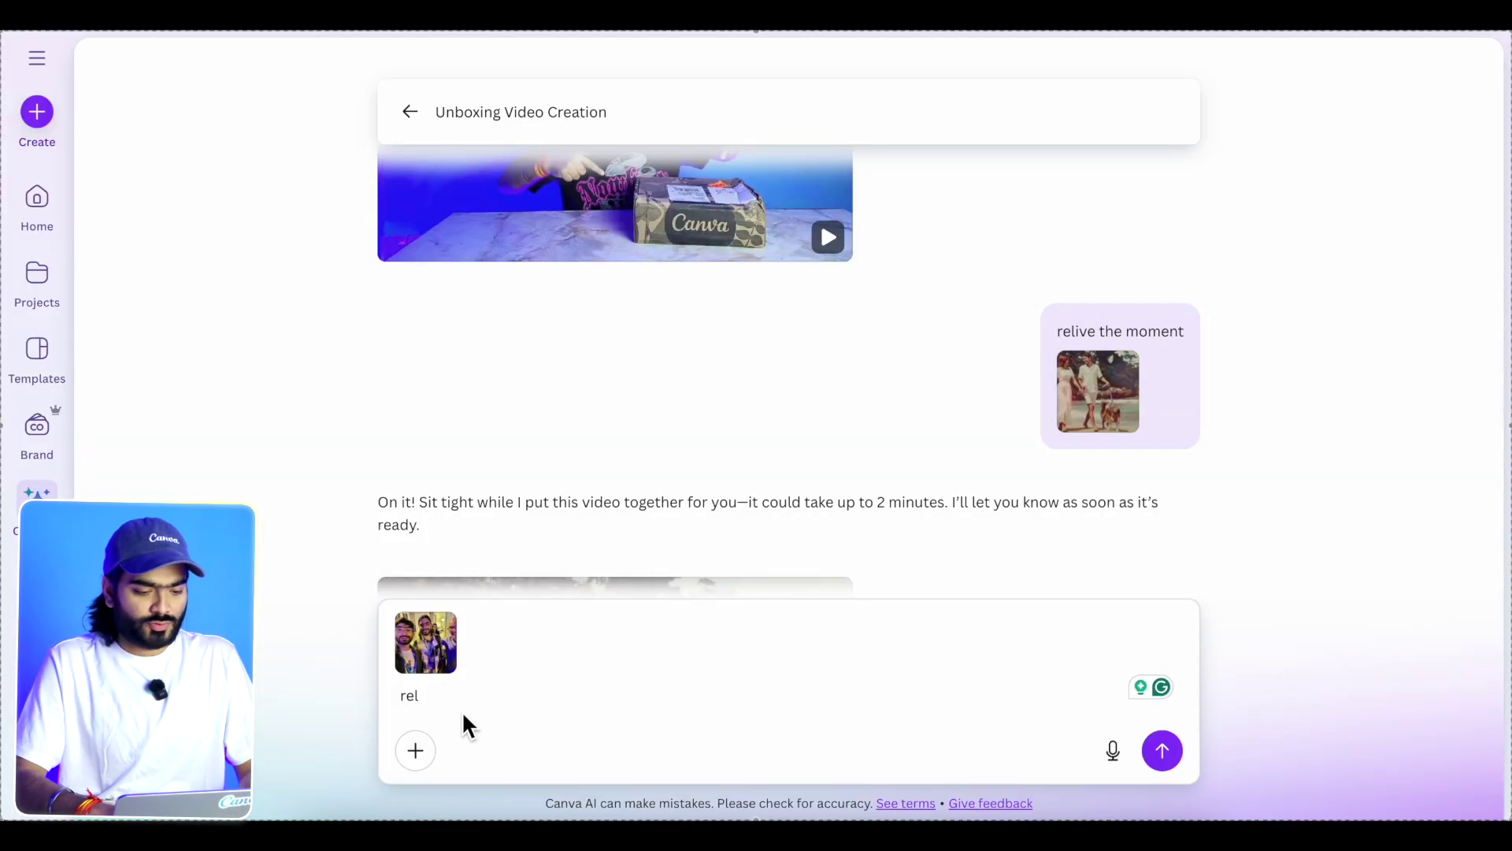
Send 'relive the moment' with the group selfie attached
click(456, 711)
text(relive the moment)
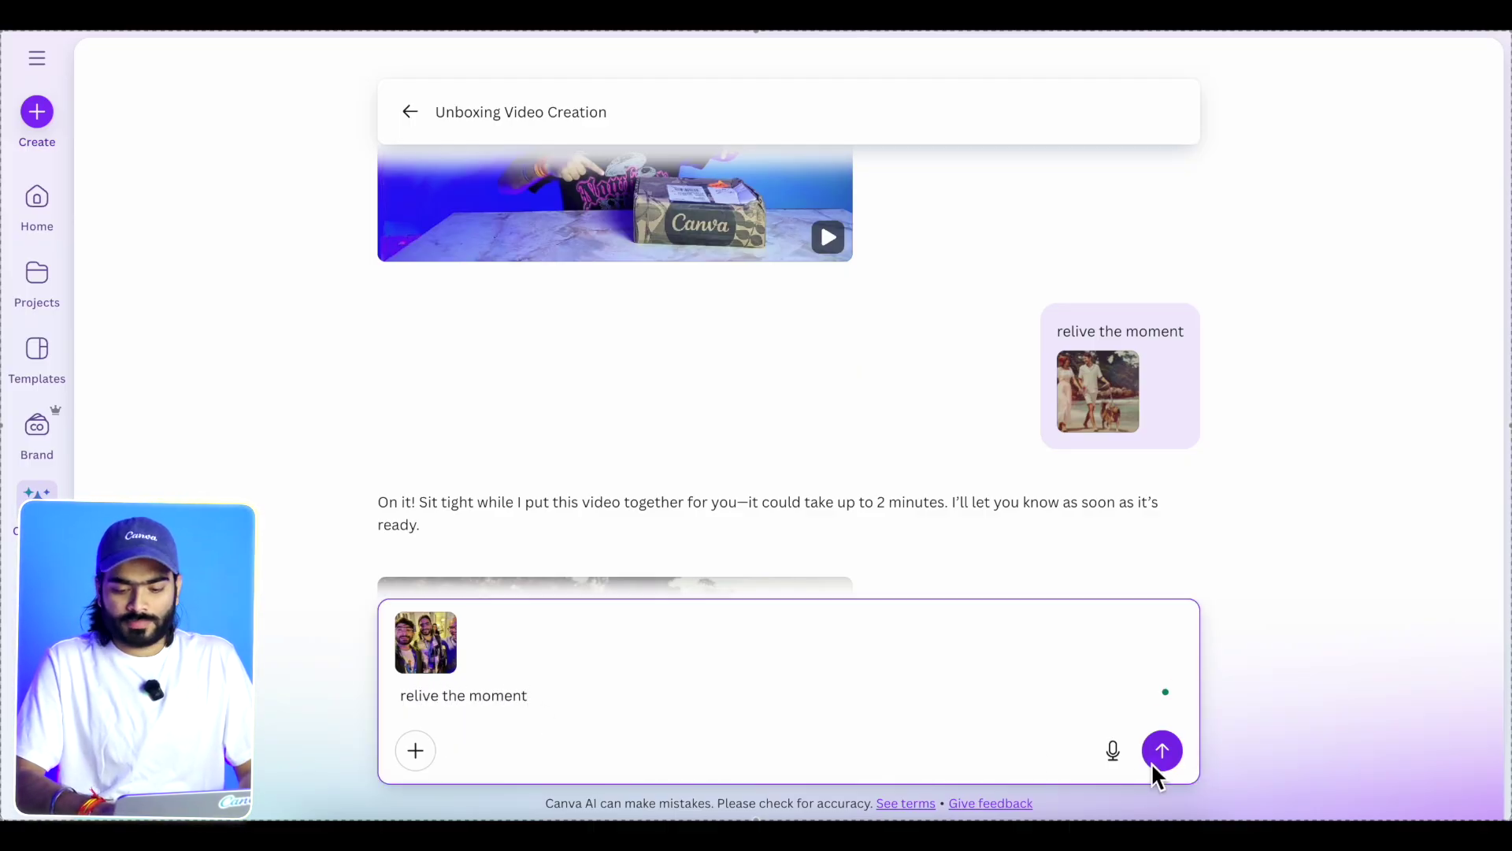
click(1155, 762)
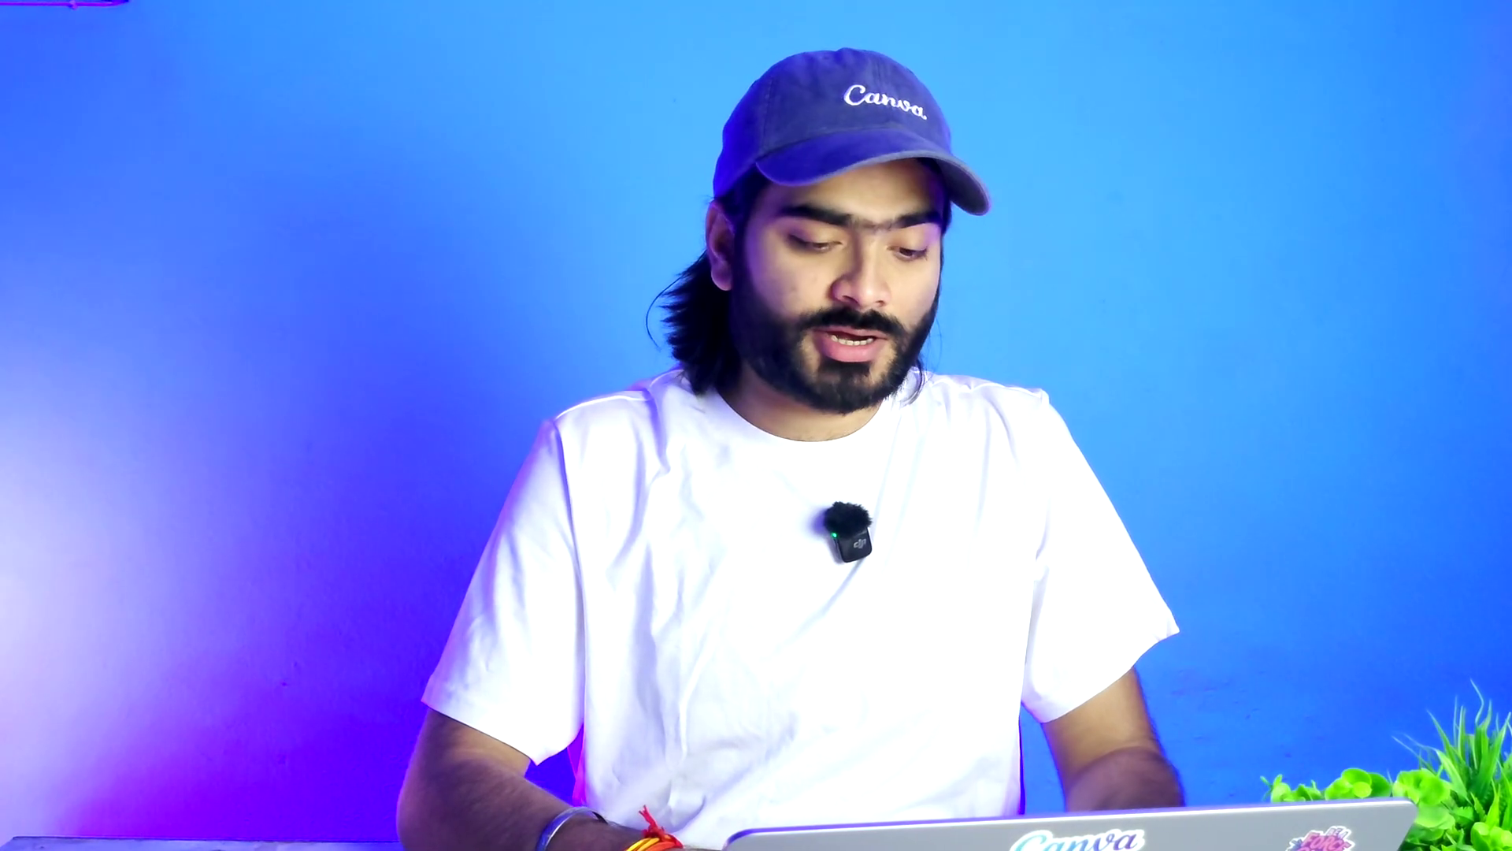
Play the group selfie video, close the preview, reopen it, and close it again
click(1030, 463)
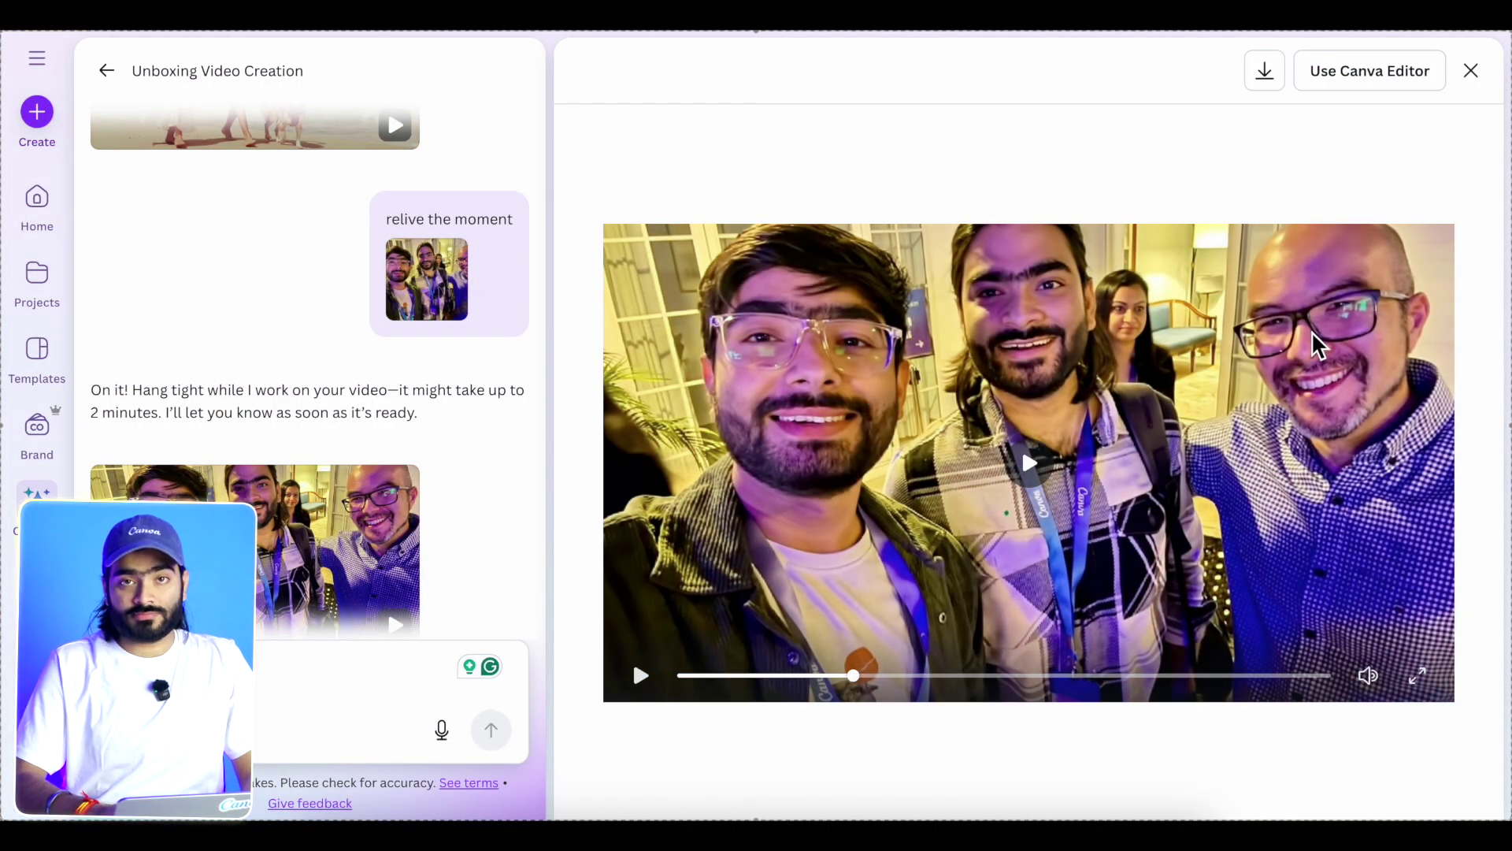
click(1470, 72)
scroll(847, 660, down, 3)
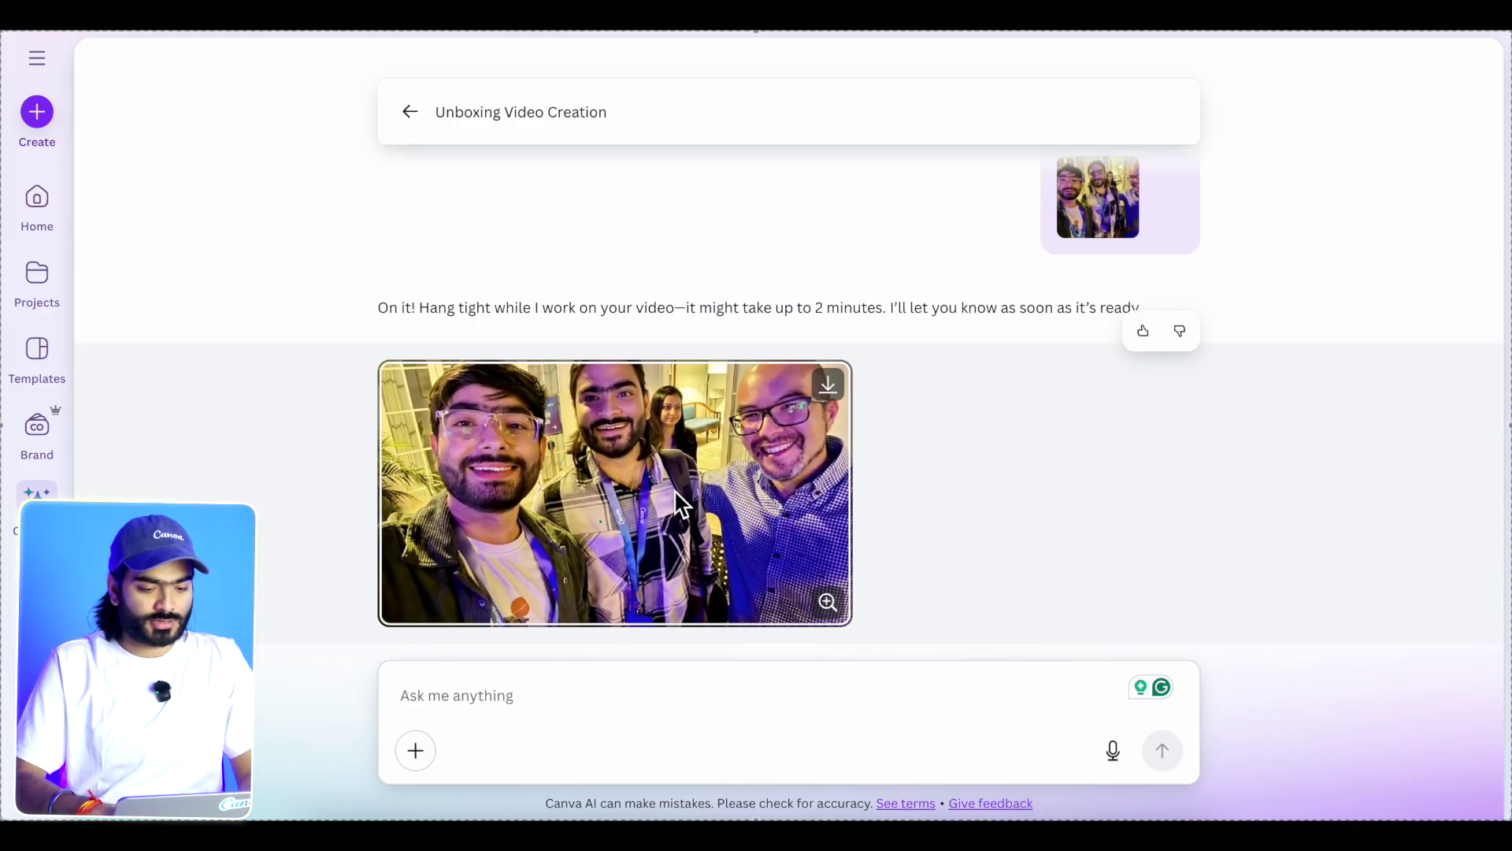
click(624, 504)
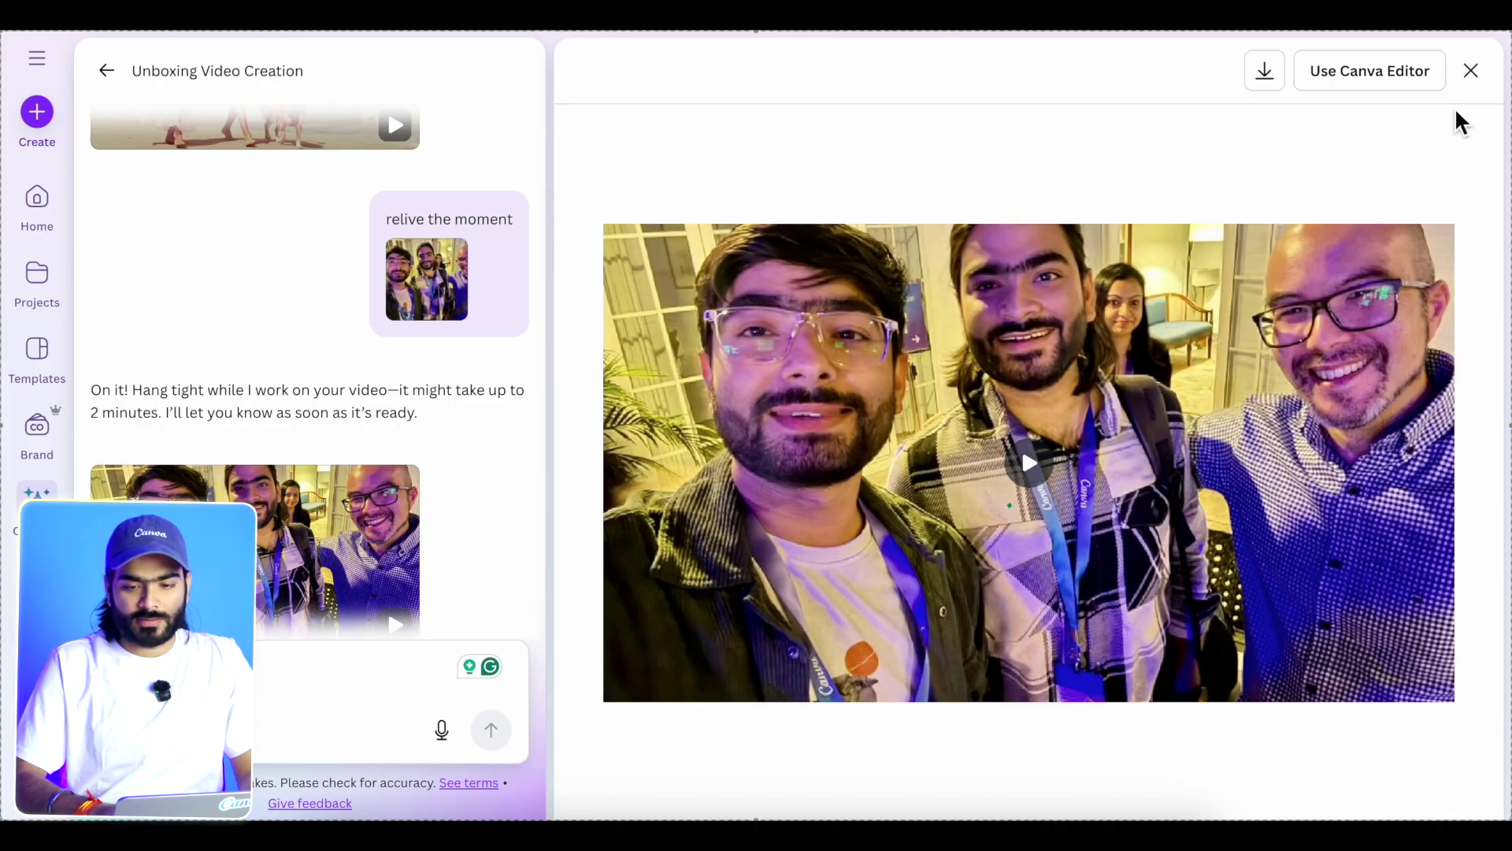
click(1471, 71)
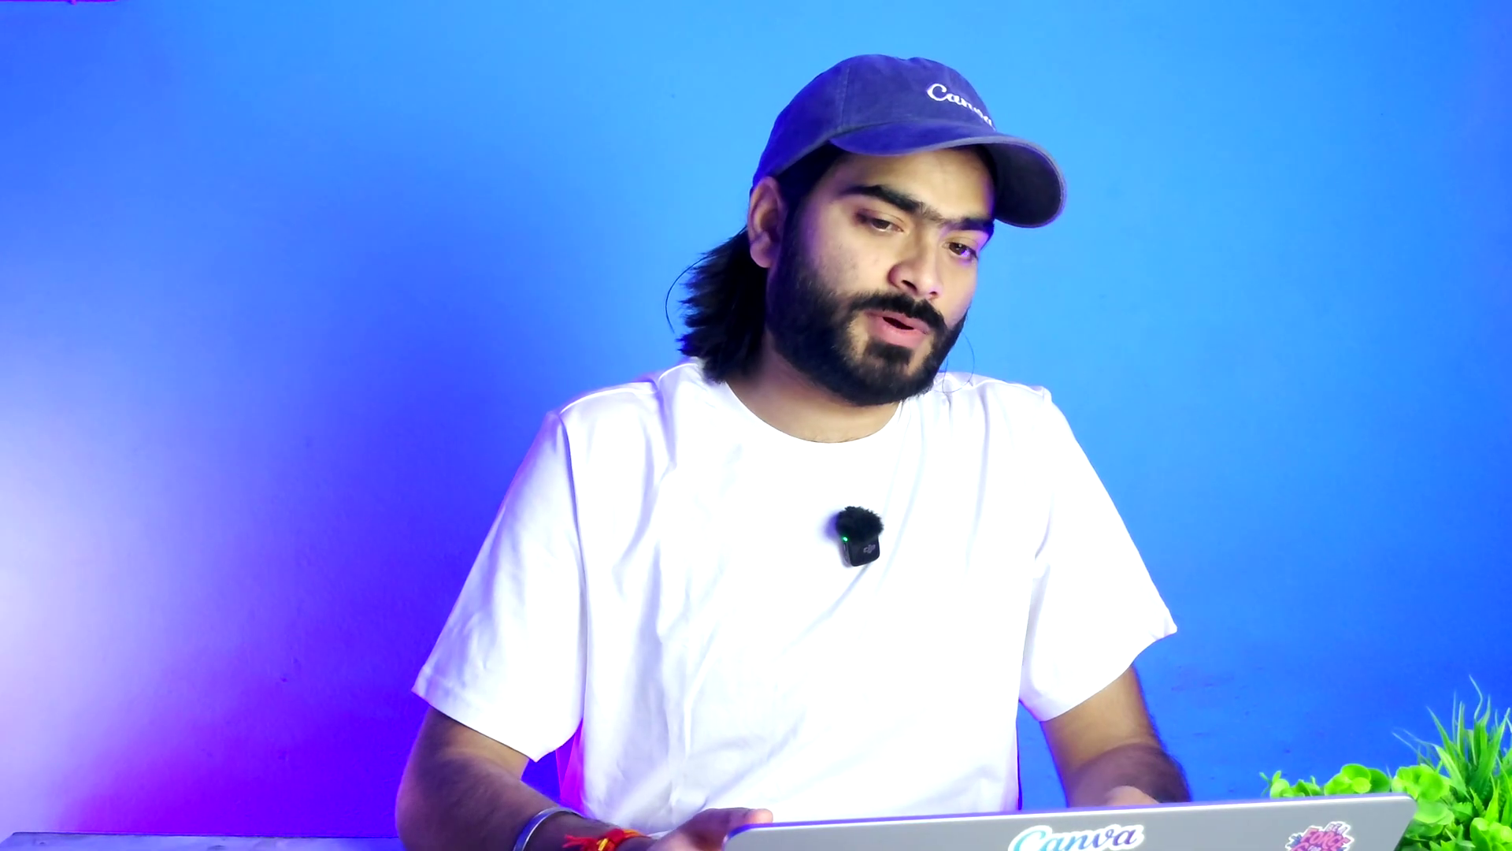